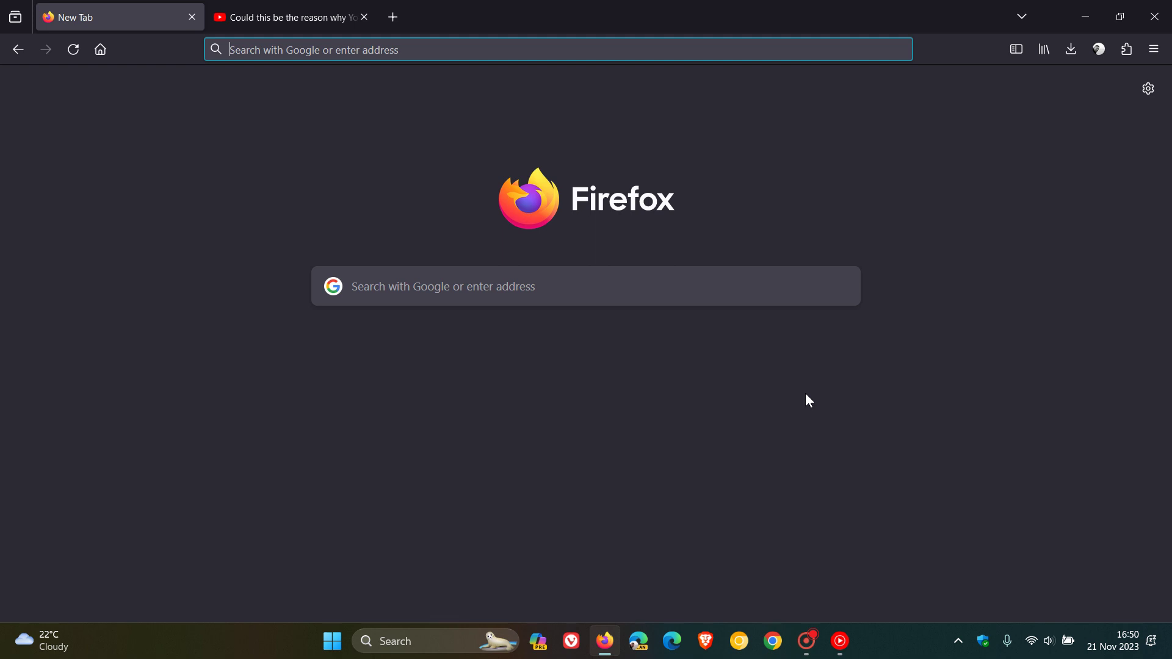
- Visit the YouTube tab, view the #windowsupdate link's options, then return to the New Tab page
click(319, 12)
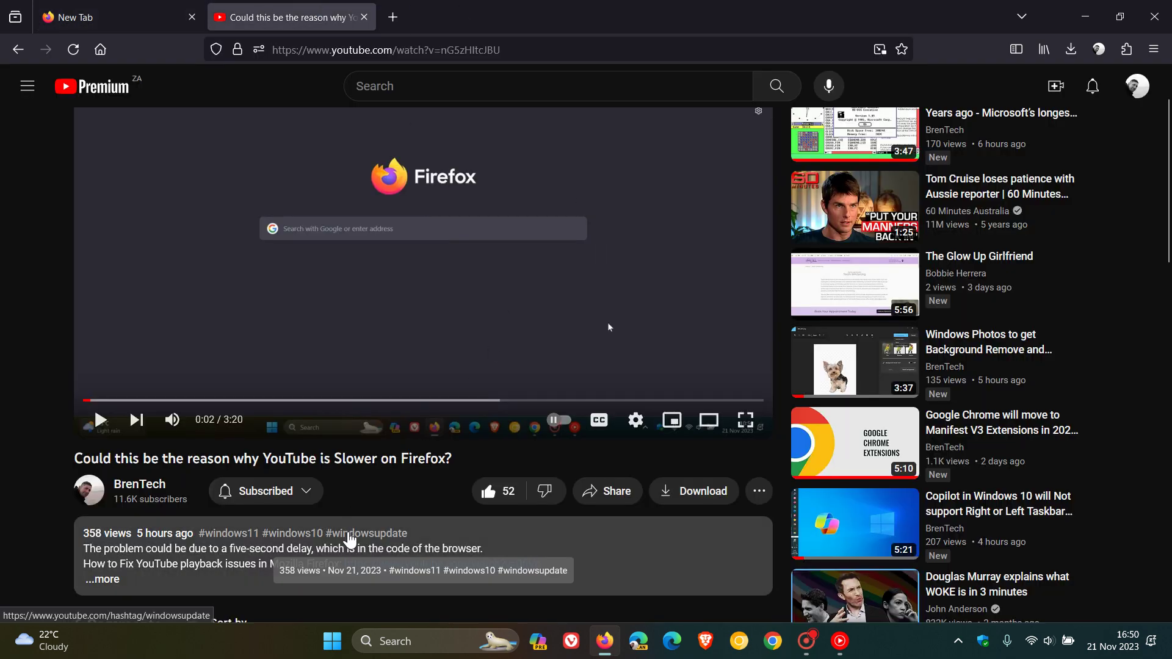
right_click(348, 531)
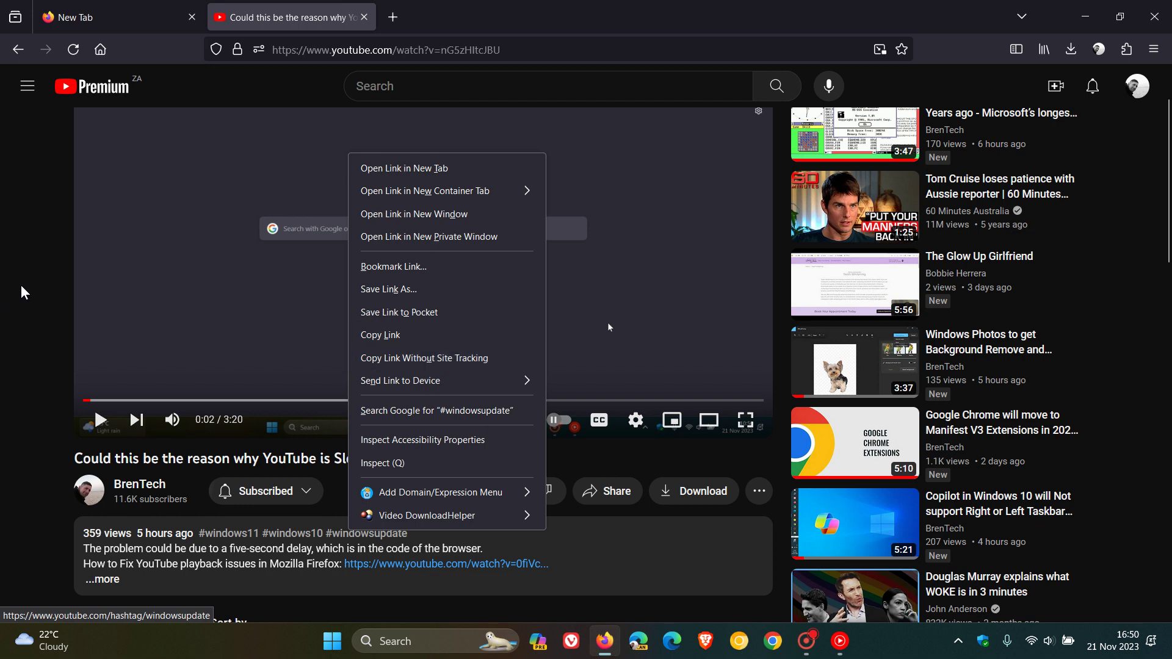
click(40, 286)
click(109, 17)
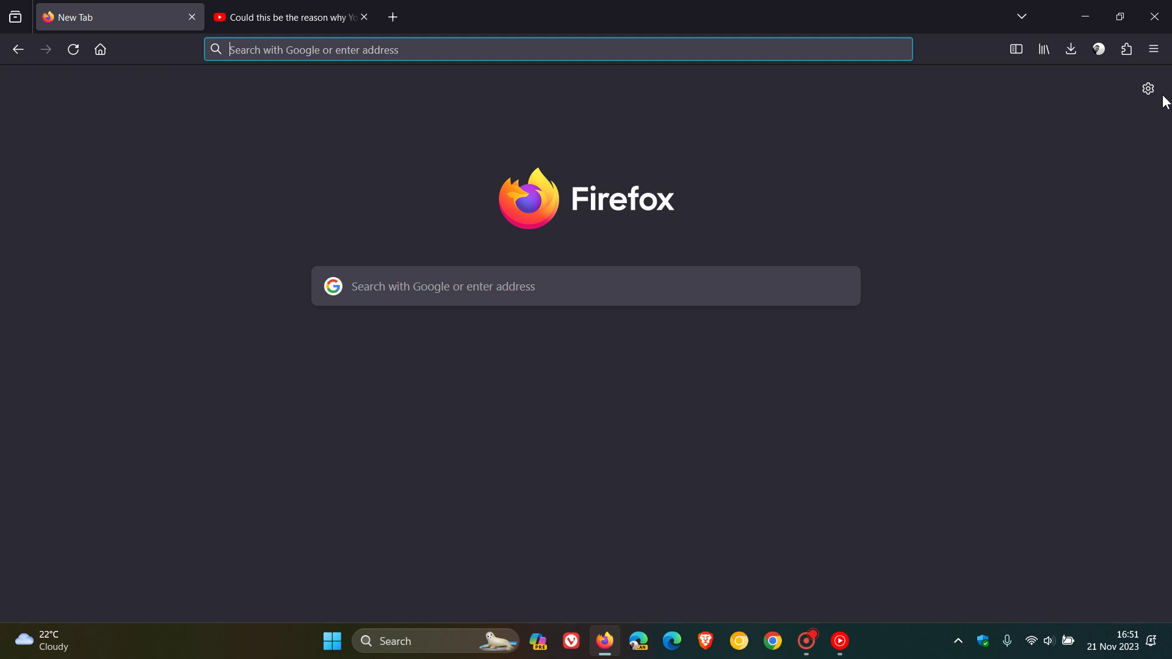
- Open Firefox Settings at the Privacy & Security page
click(1154, 49)
click(1008, 452)
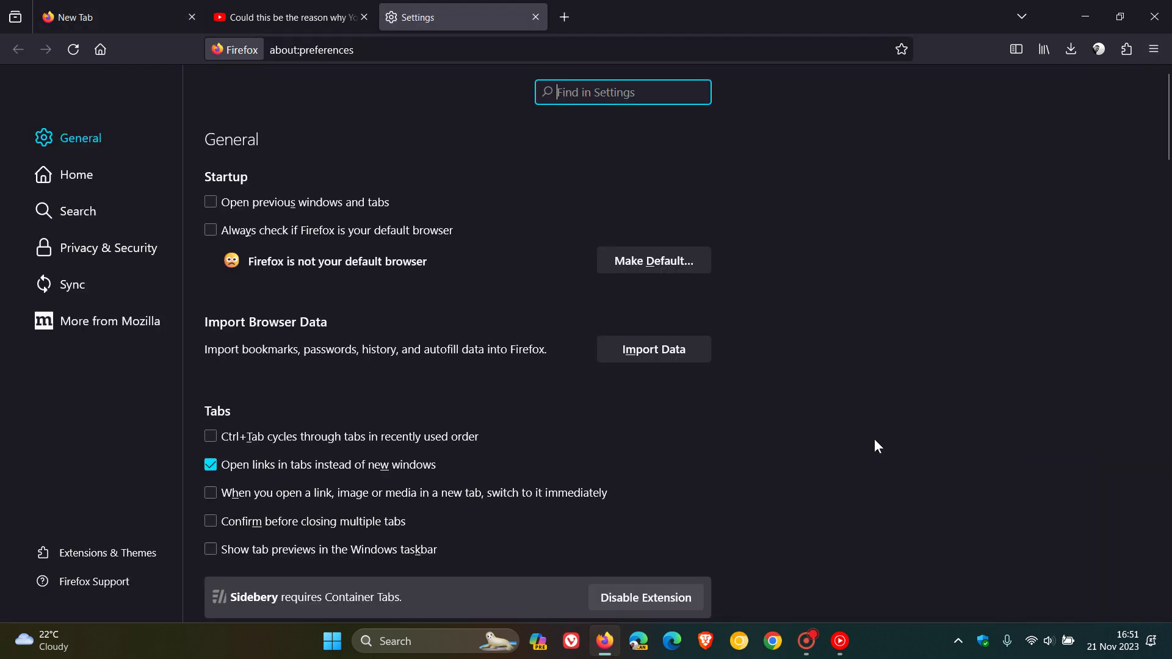
click(127, 248)
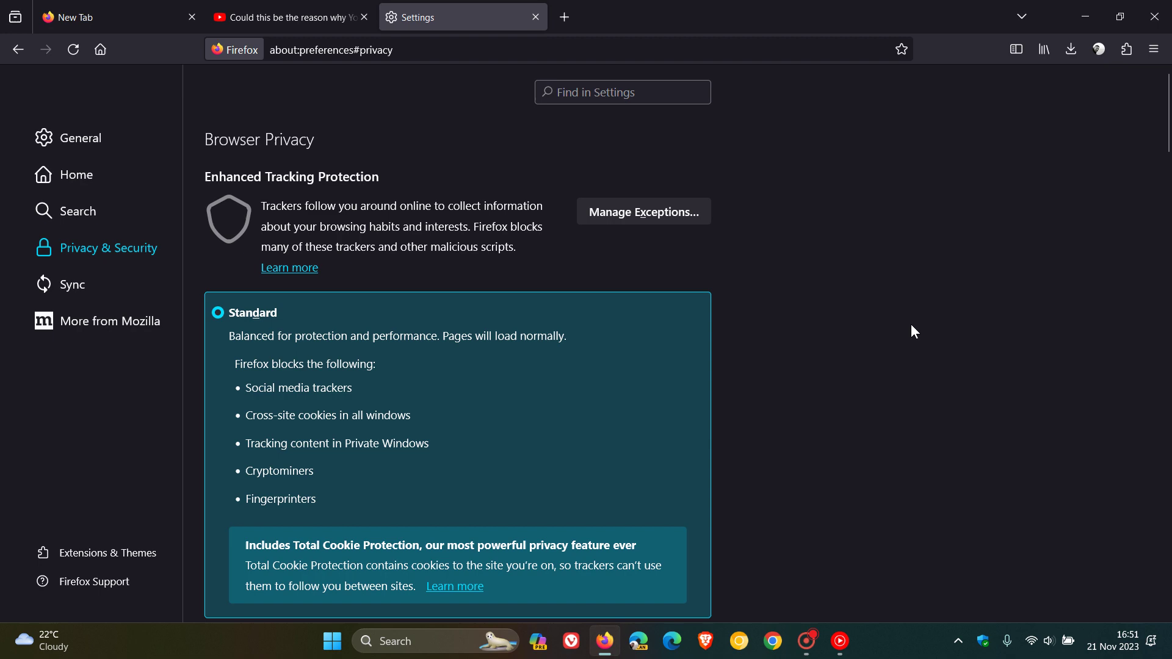
- Toggle the 'Send websites a Do Not Track request' option further down the privacy page
scroll(914, 332, down, 3)
scroll(911, 326, down, 2)
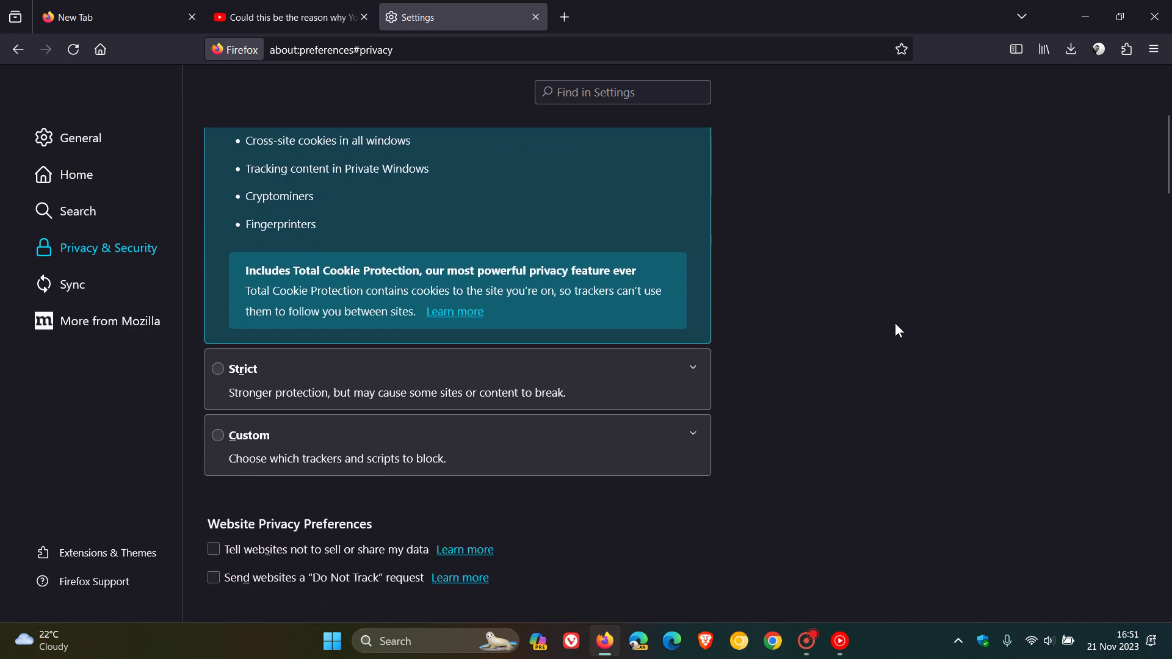
scroll(898, 330, down, 3)
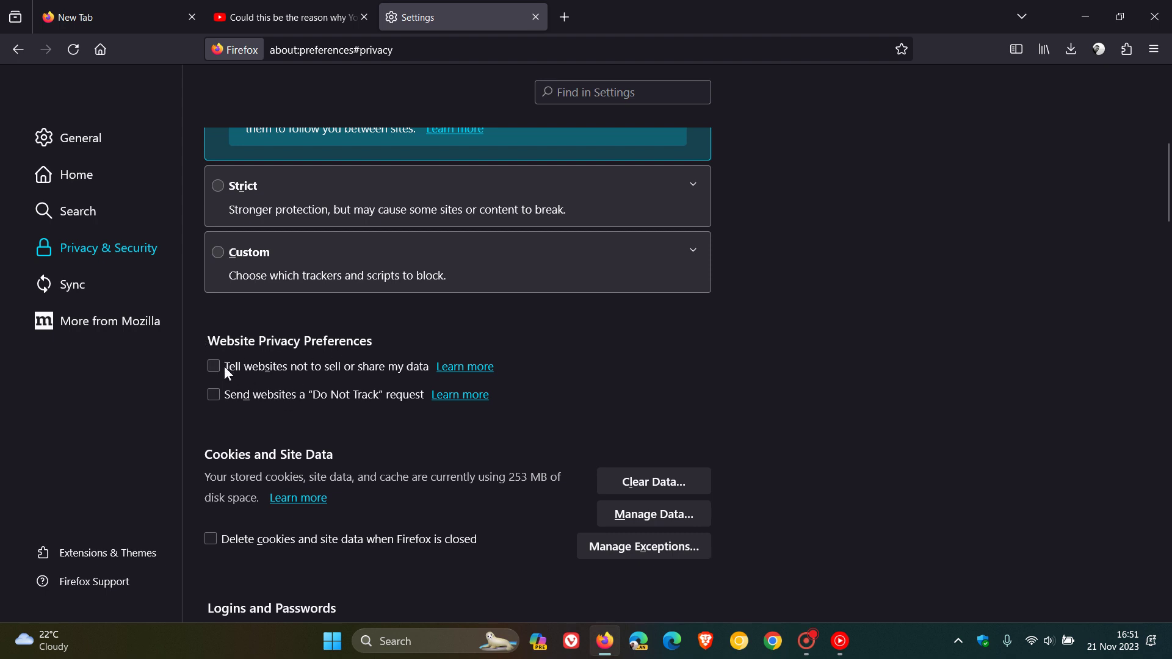
click(217, 399)
- Set Enhanced Tracking Protection to Strict, then open a fresh tab and the main menu
scroll(972, 362, up, 7)
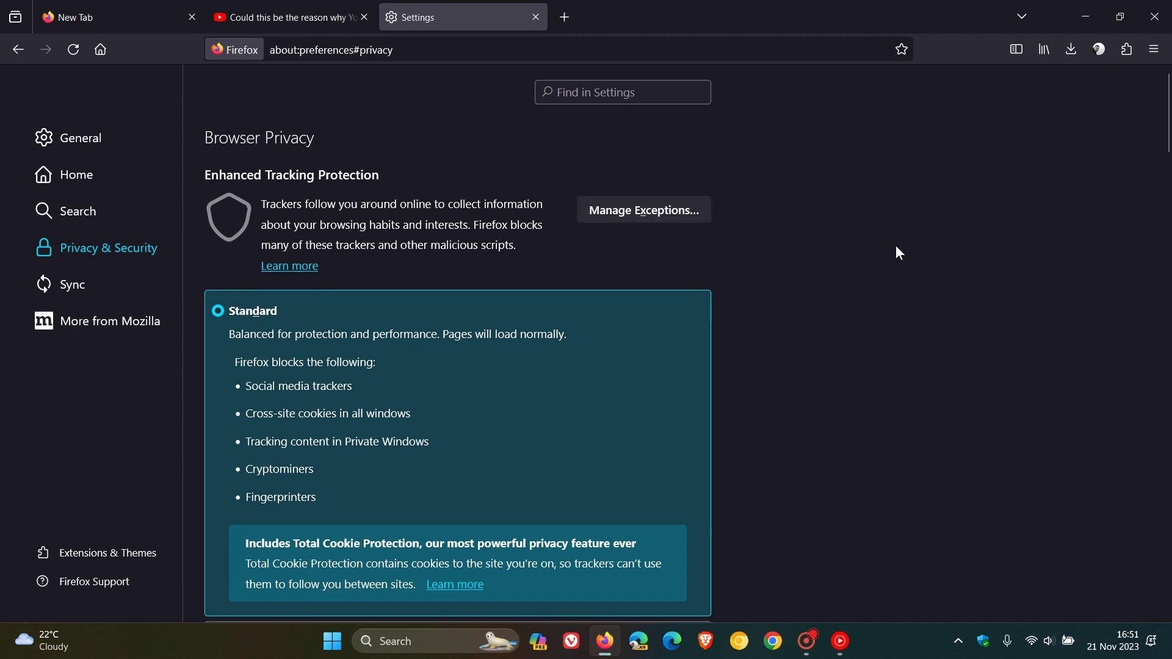
scroll(898, 252, down, 6)
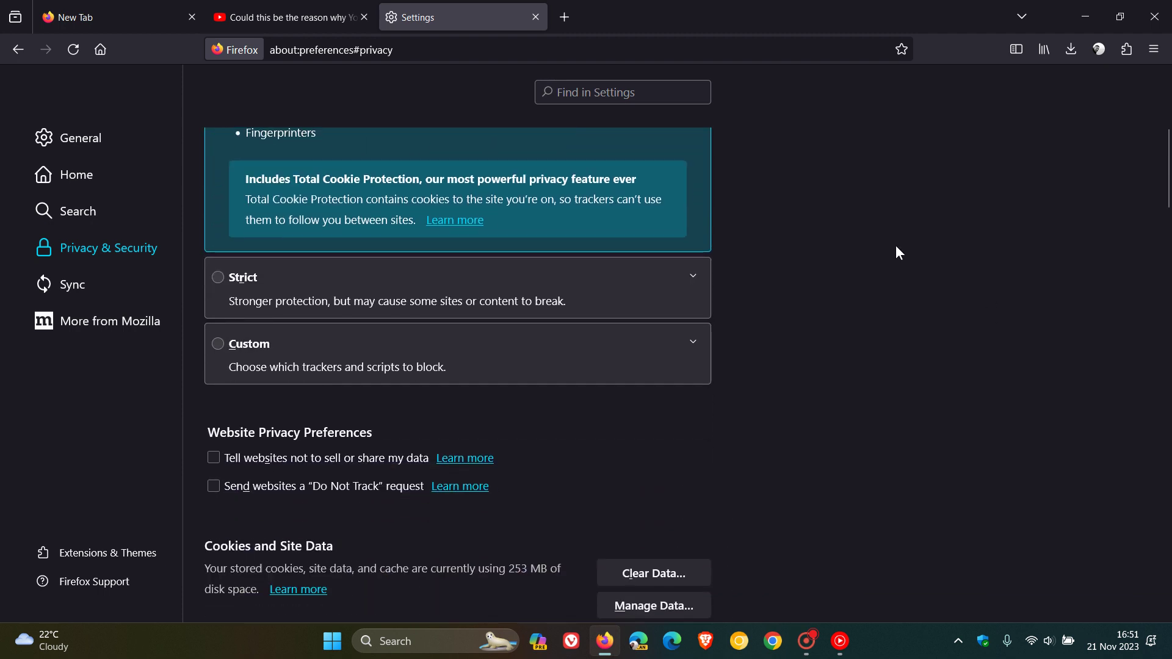
click(219, 278)
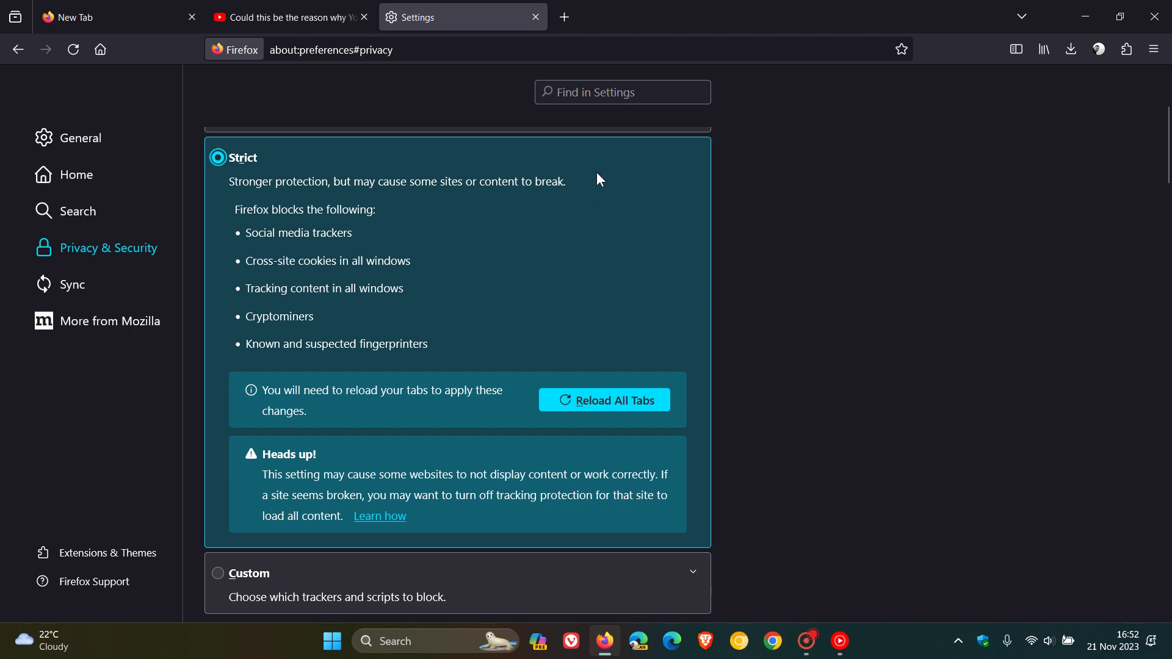
click(573, 19)
click(1153, 48)
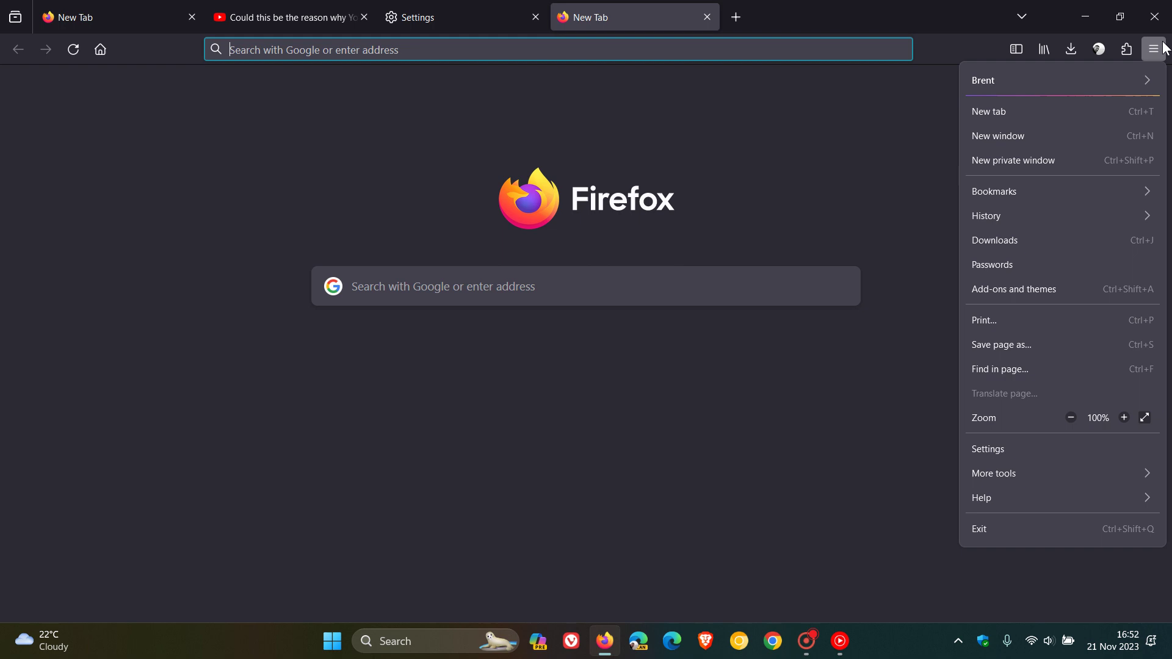
click(1051, 161)
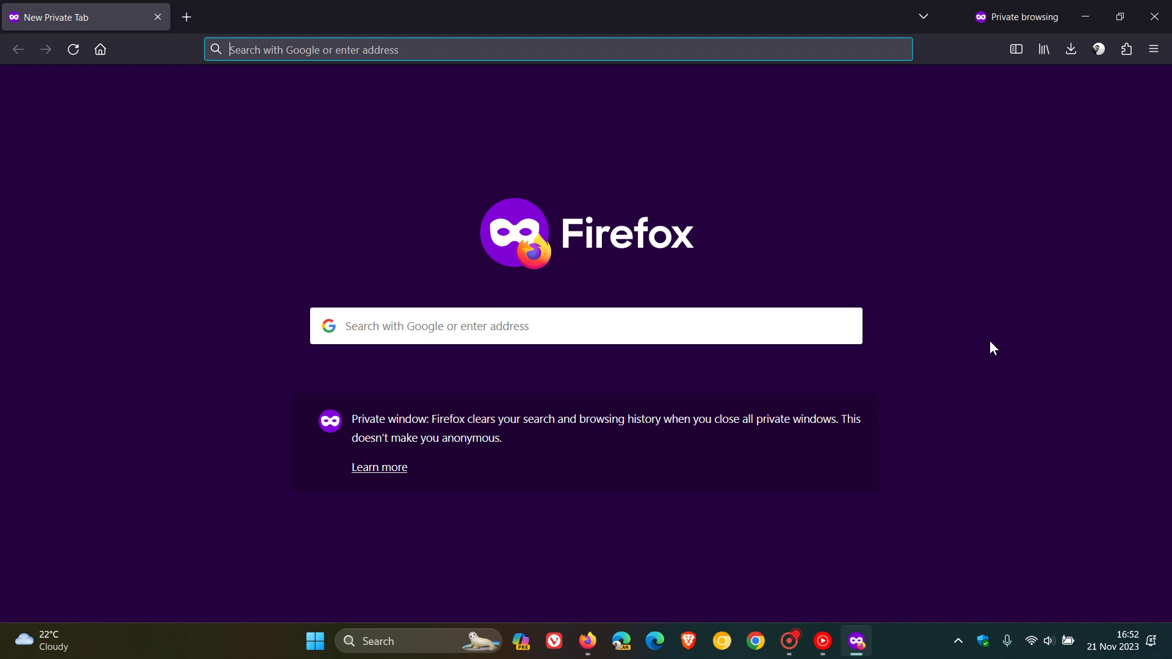
click(1154, 17)
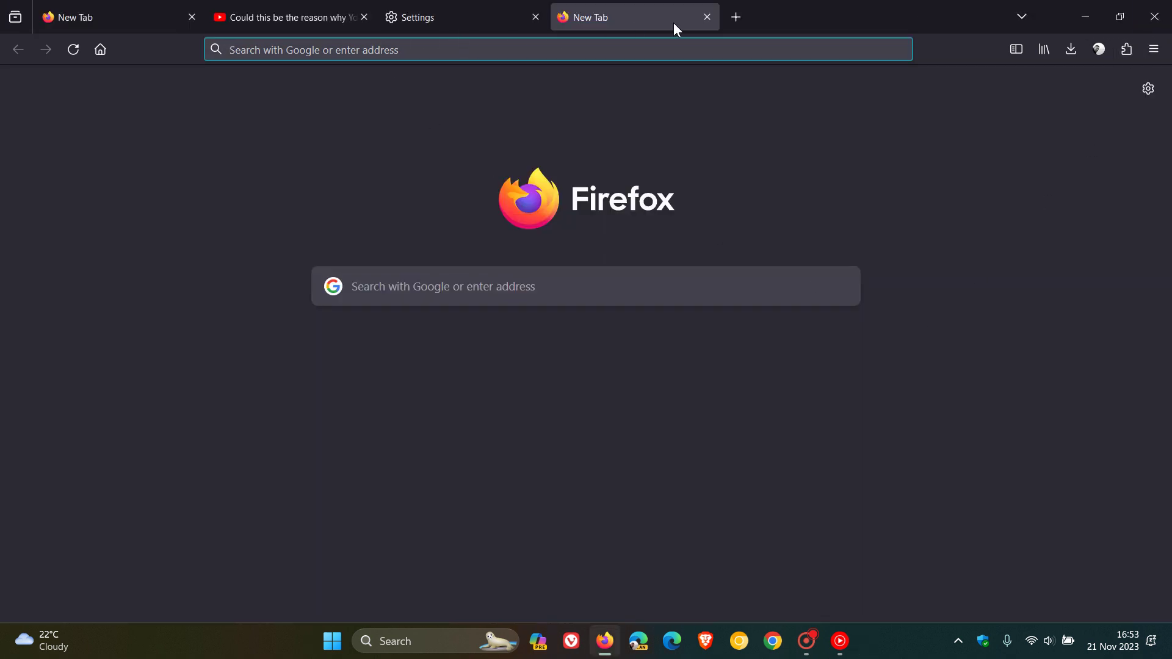
- Close the extra New Tab and scroll Privacy & Security down to the Security certificate options
click(707, 18)
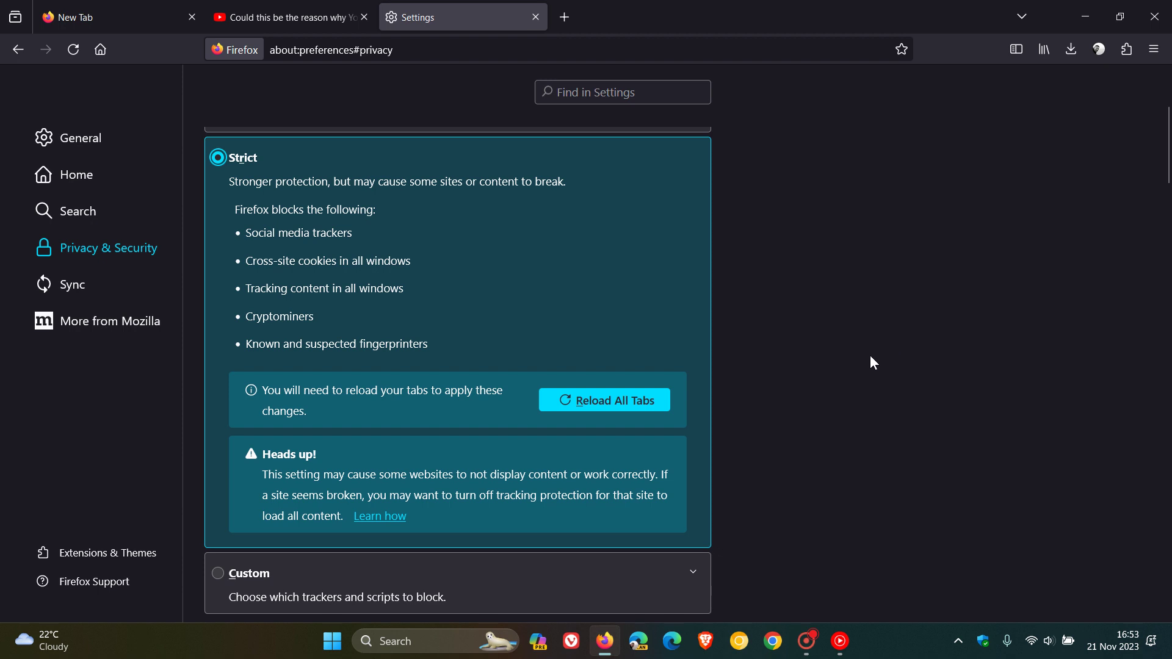
scroll(884, 332, down, 4)
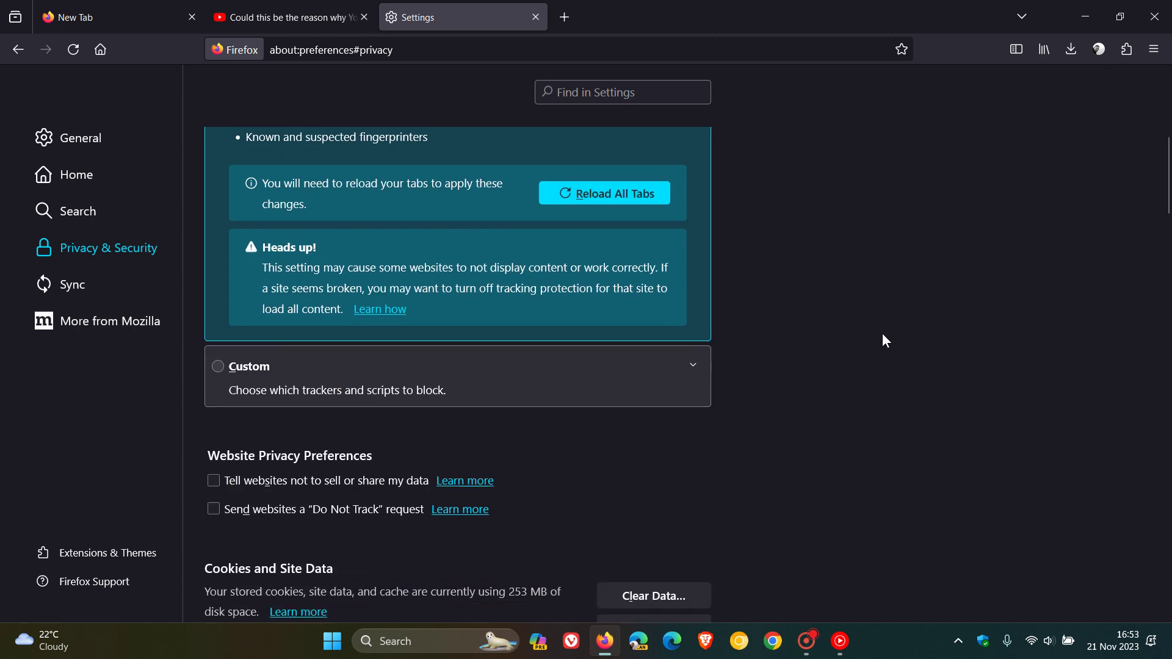
scroll(886, 340, down, 12)
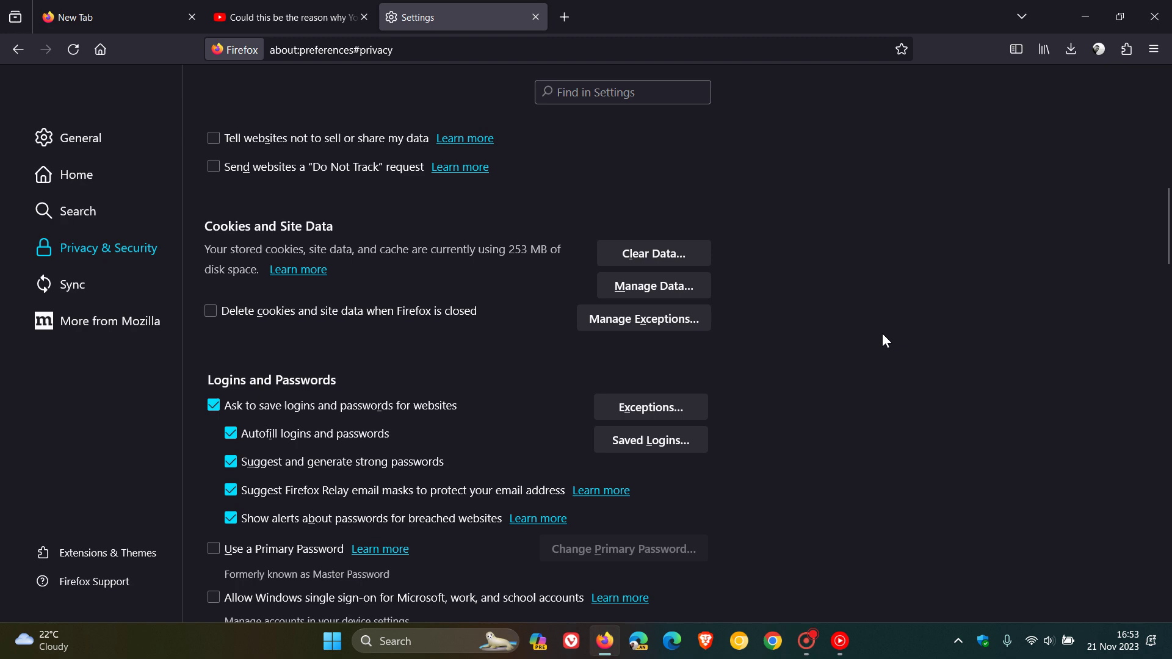
scroll(885, 340, down, 12)
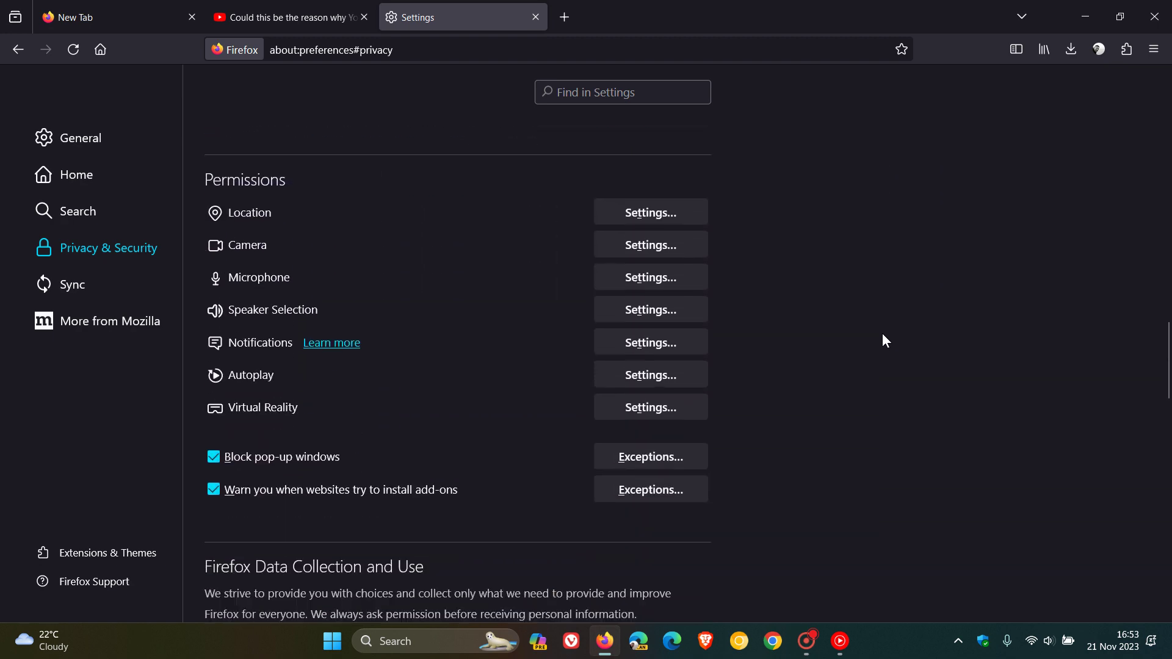
scroll(883, 334, down, 3)
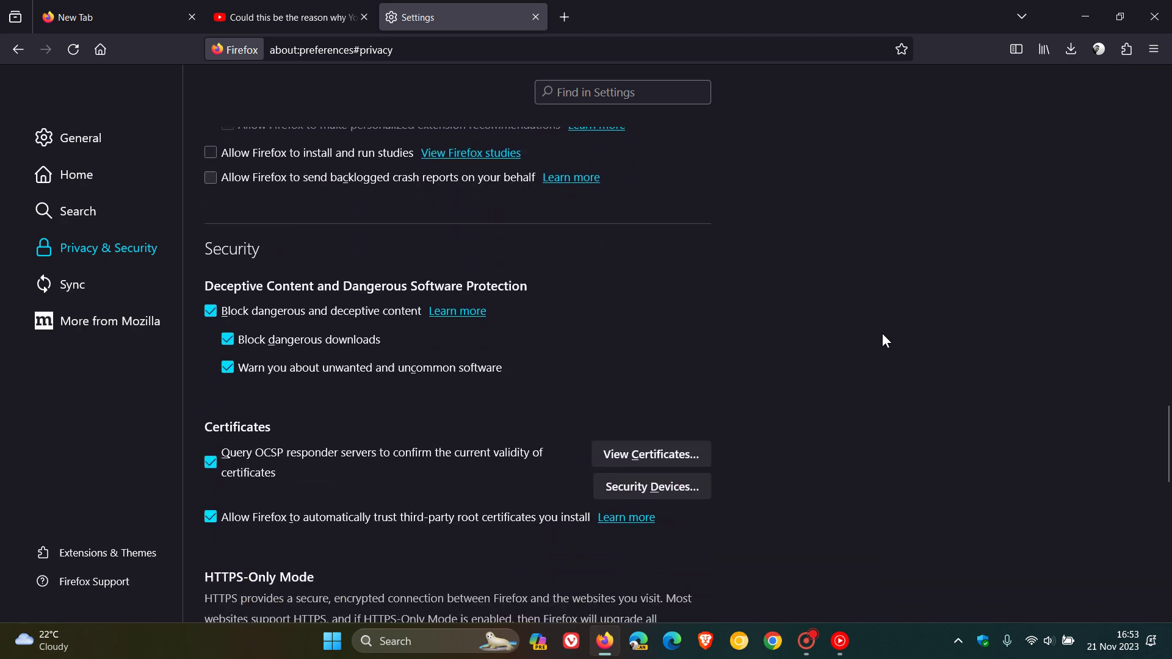
scroll(885, 340, down, 2)
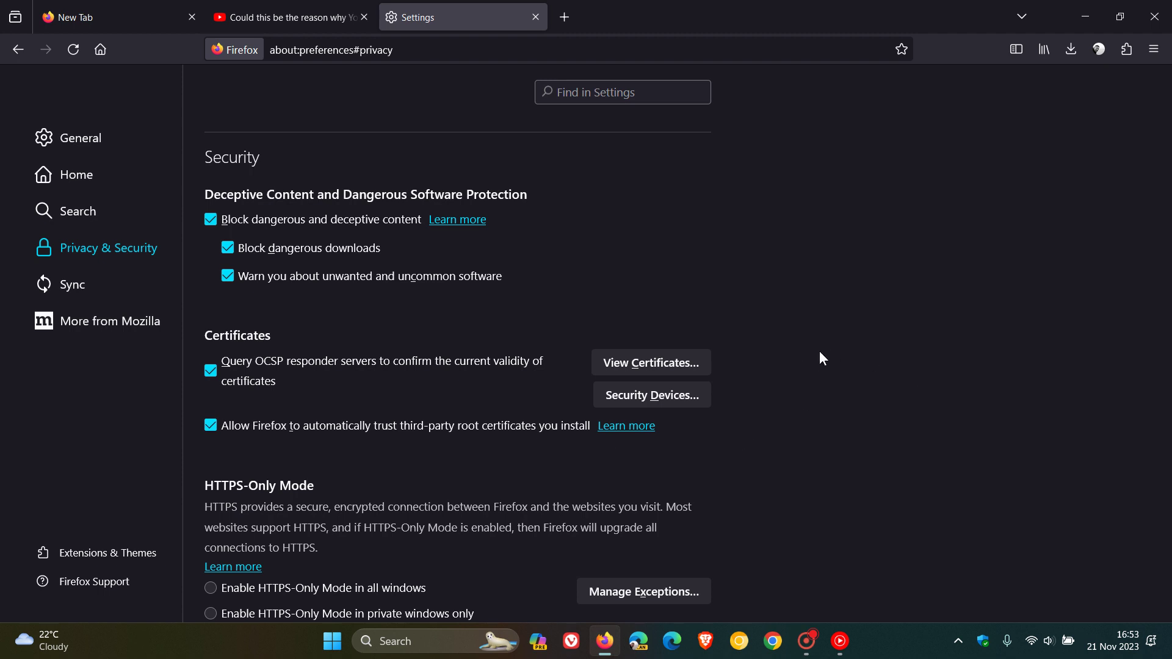
- Switch back to the New Tab page tab
click(121, 14)
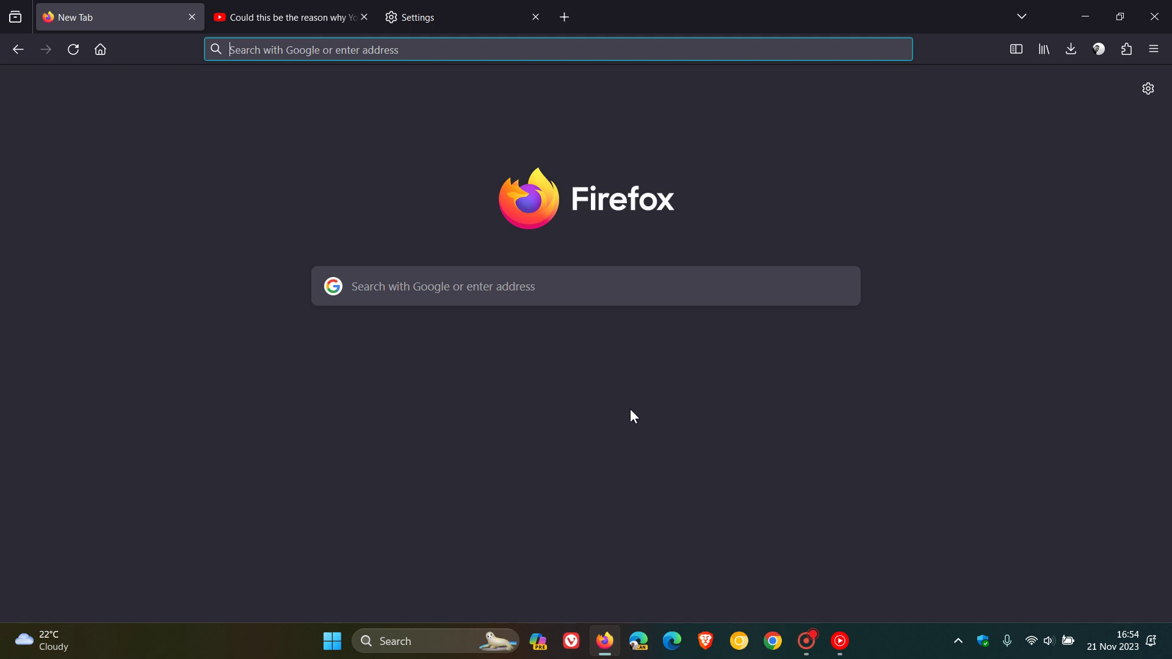
click(304, 22)
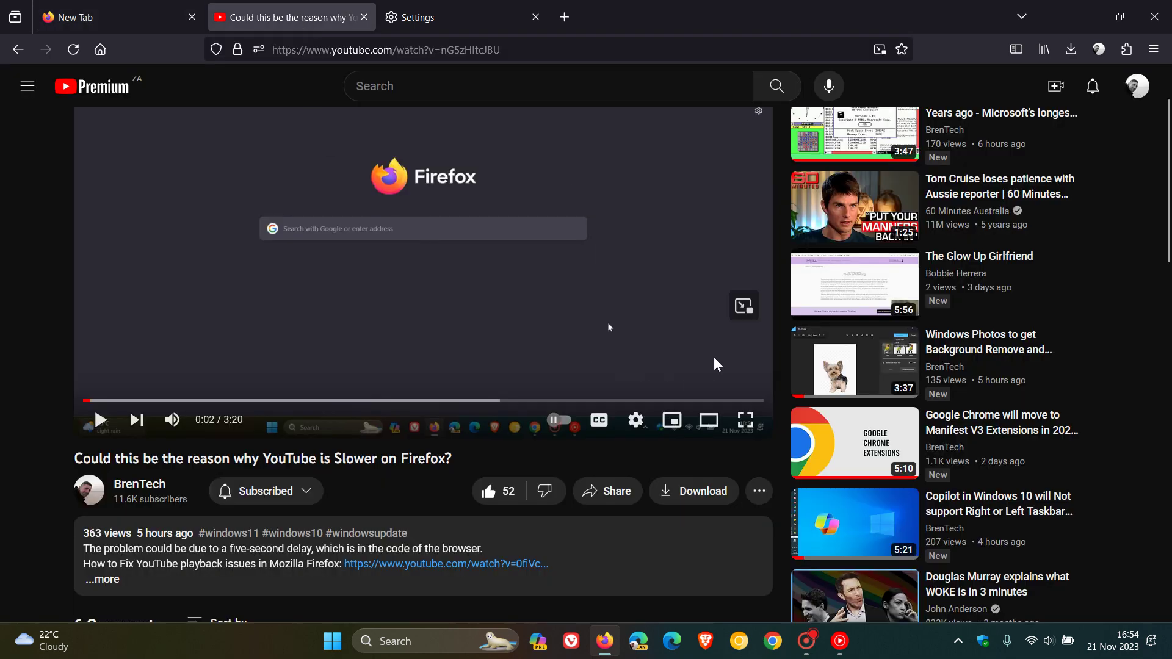
click(742, 307)
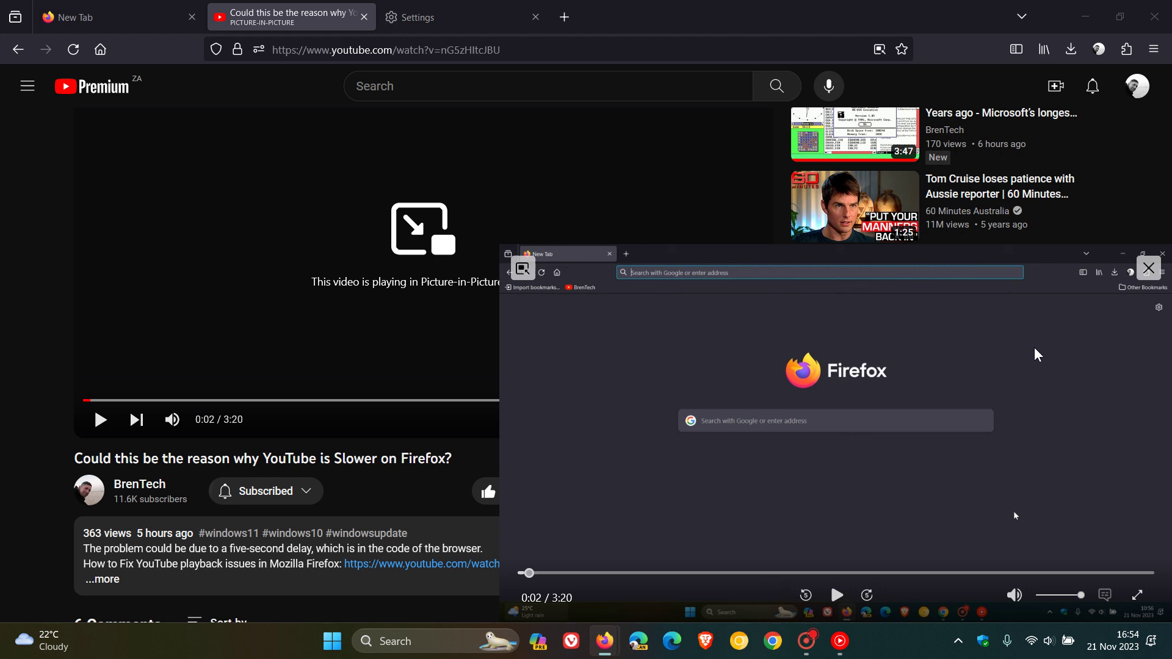
drag(1037, 353, 577, 166)
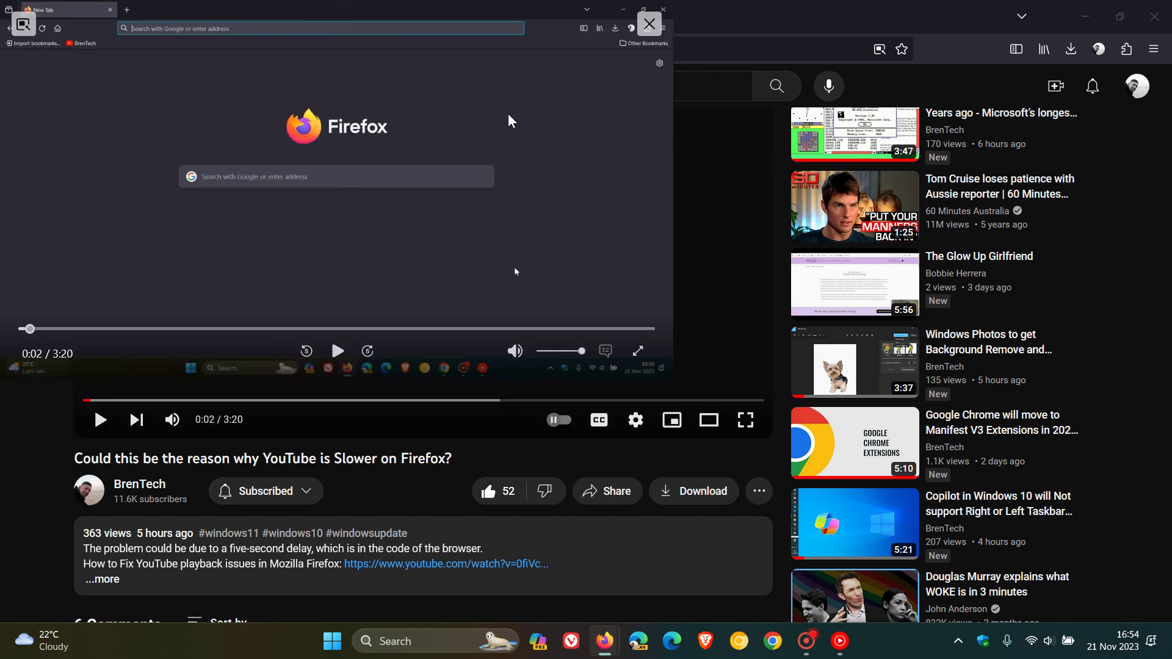
drag(495, 105, 990, 327)
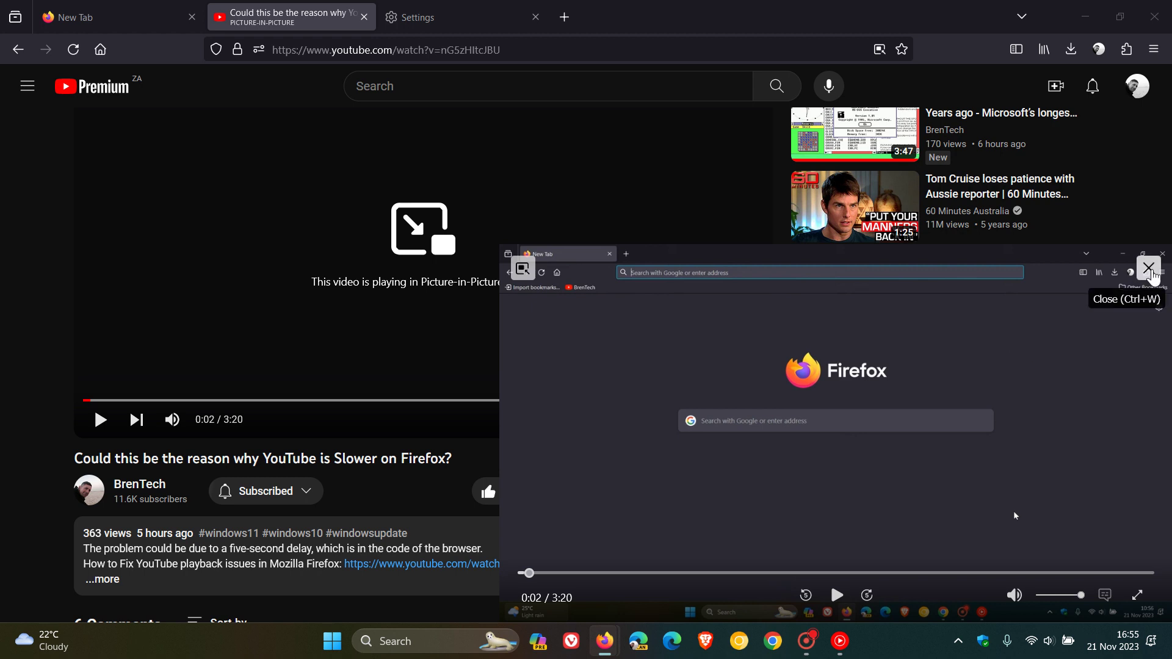
click(1148, 268)
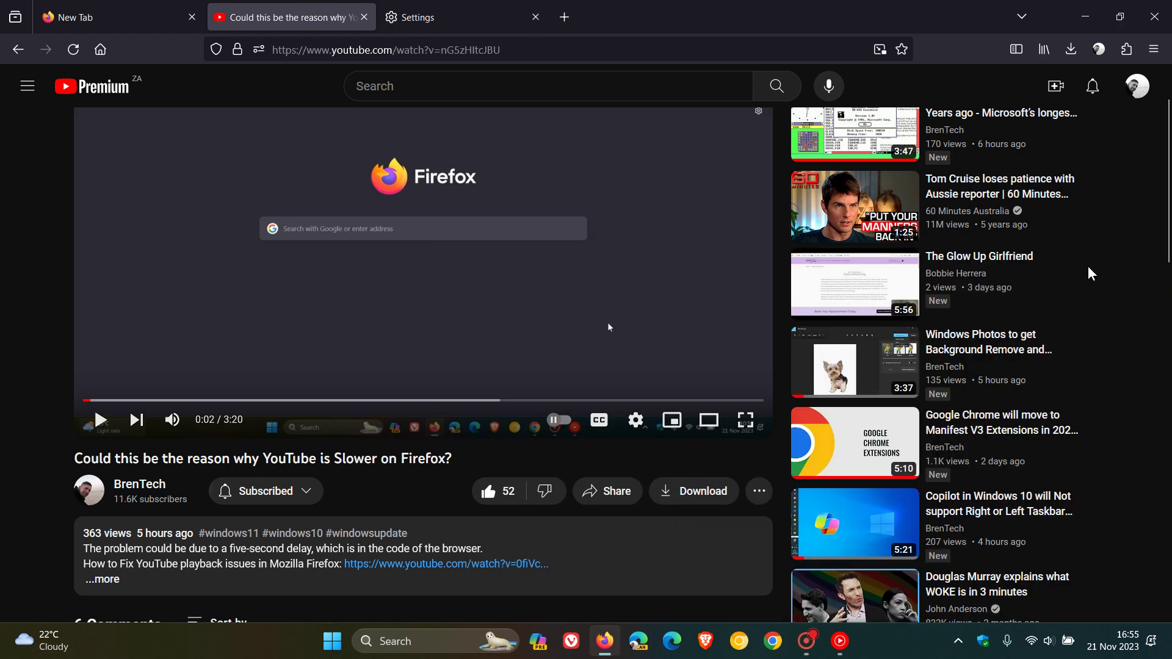
- Go to the New Tab page and close the Settings tab
click(146, 19)
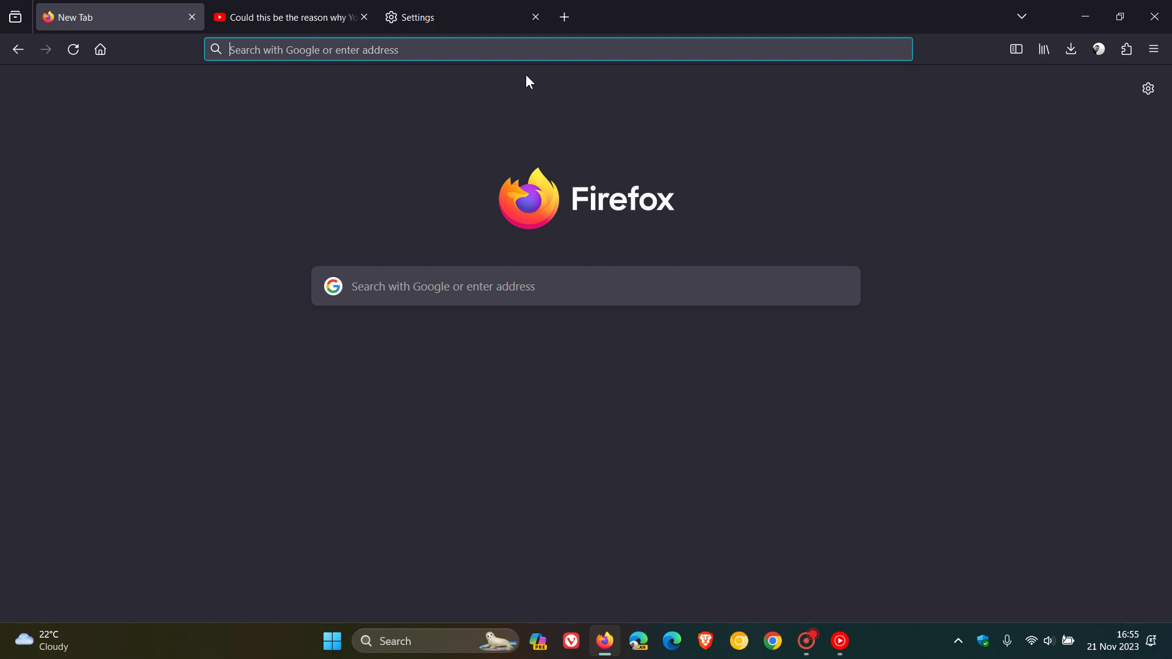
click(535, 18)
- Open Help > About Firefox to confirm version 120.0 (64-bit) is up to date
click(1155, 53)
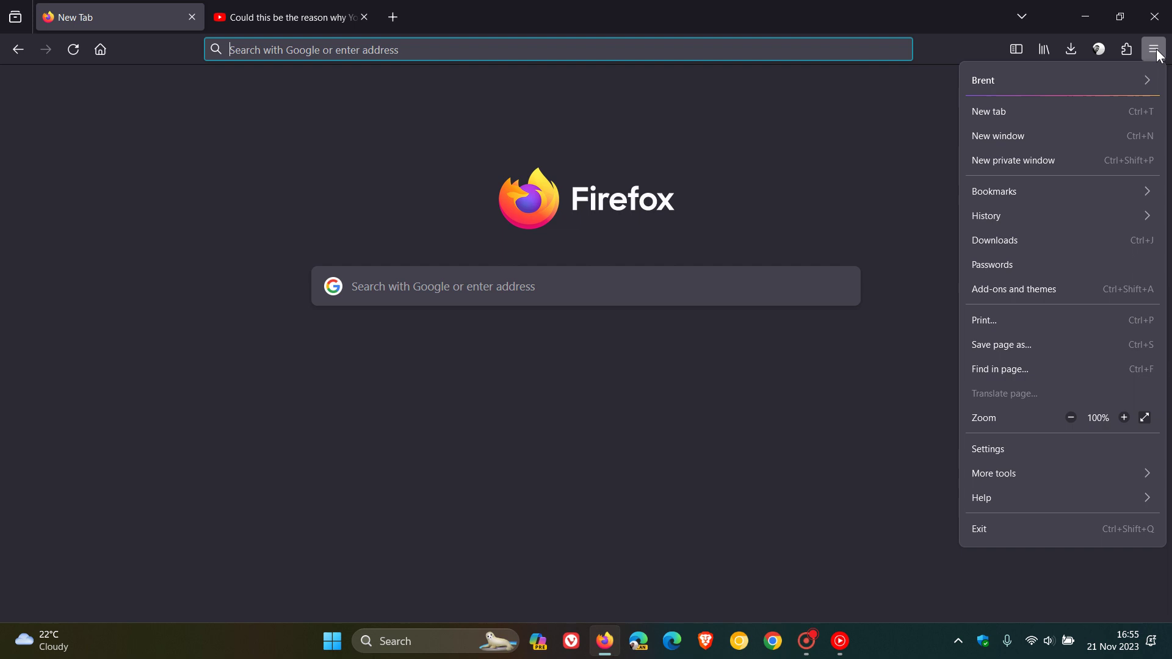
click(1013, 498)
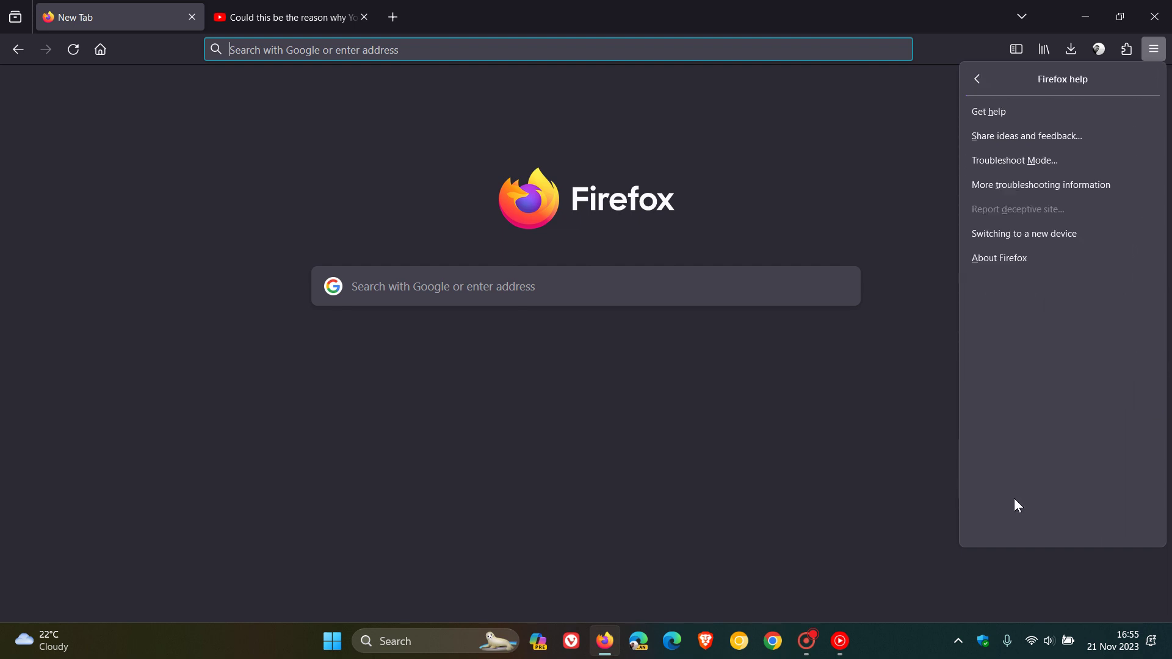
click(1012, 254)
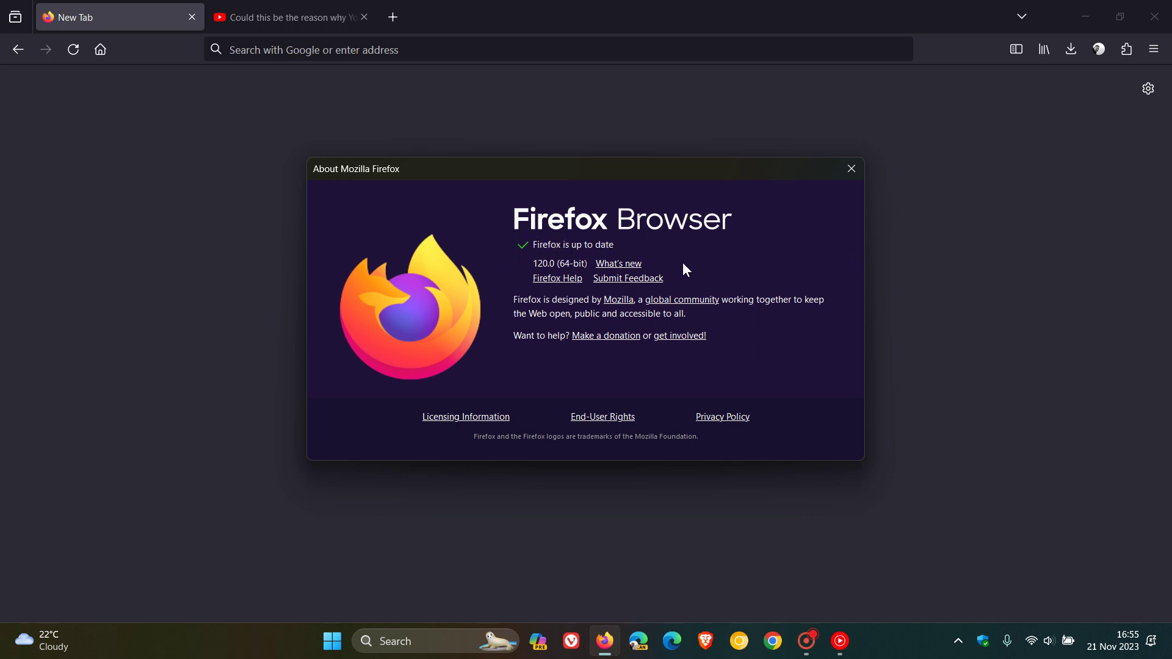
- Open the Firefox 120.0 'What's new' release notes, close the About window, and scroll to Fixed
click(636, 268)
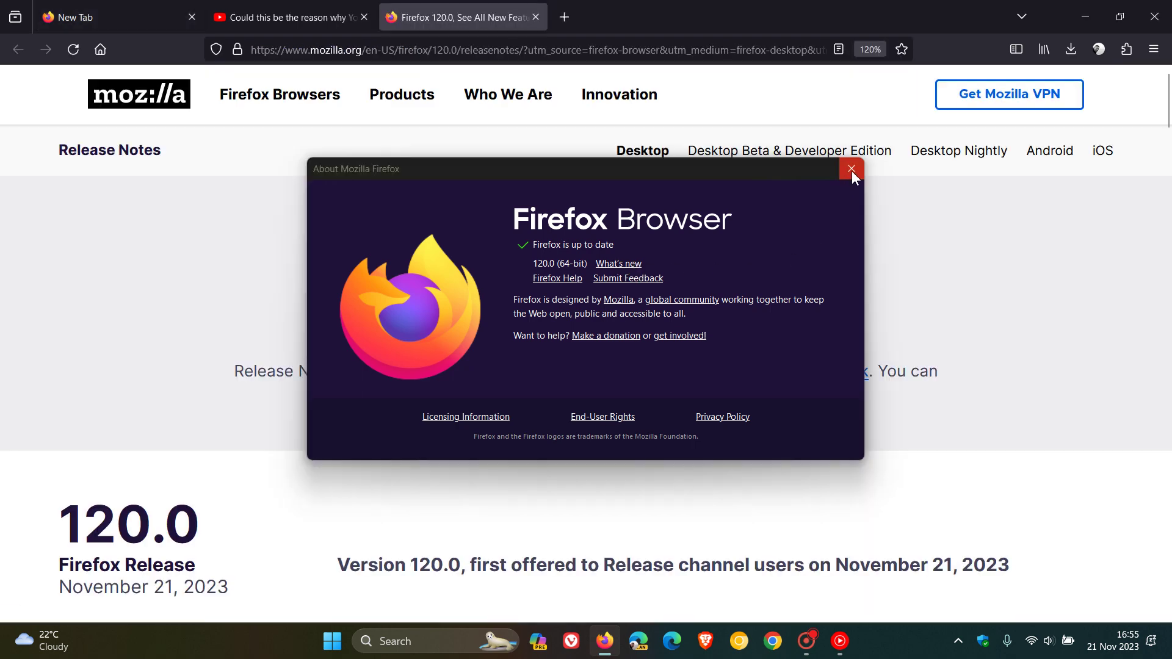
click(852, 169)
scroll(946, 330, down, 5)
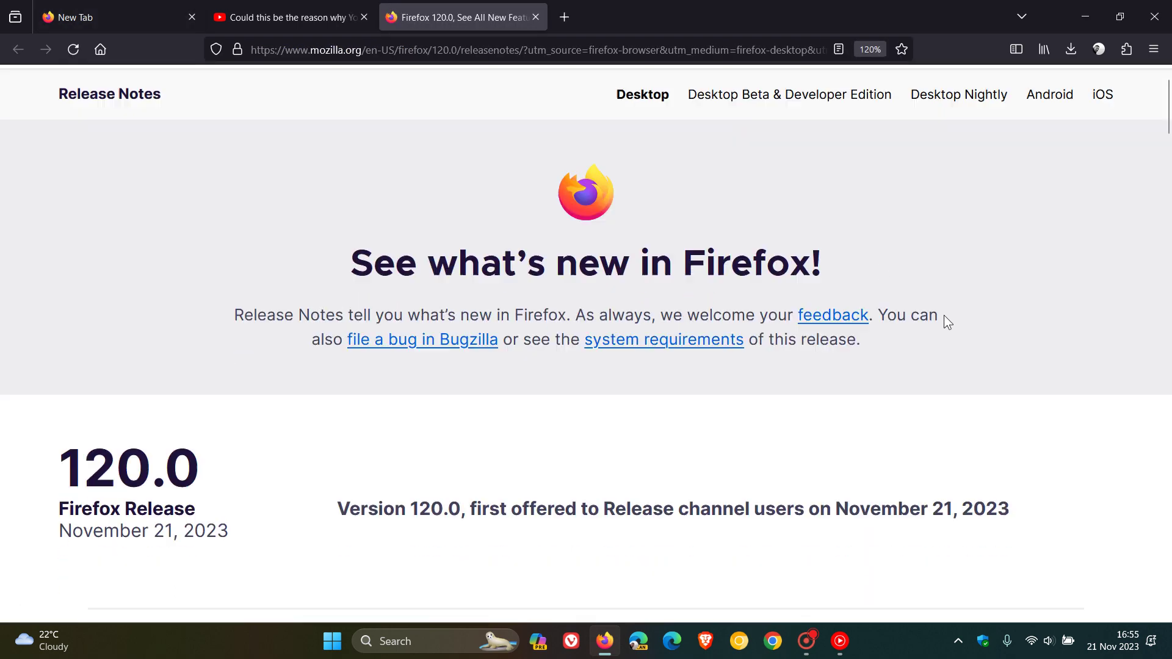
scroll(940, 311, down, 15)
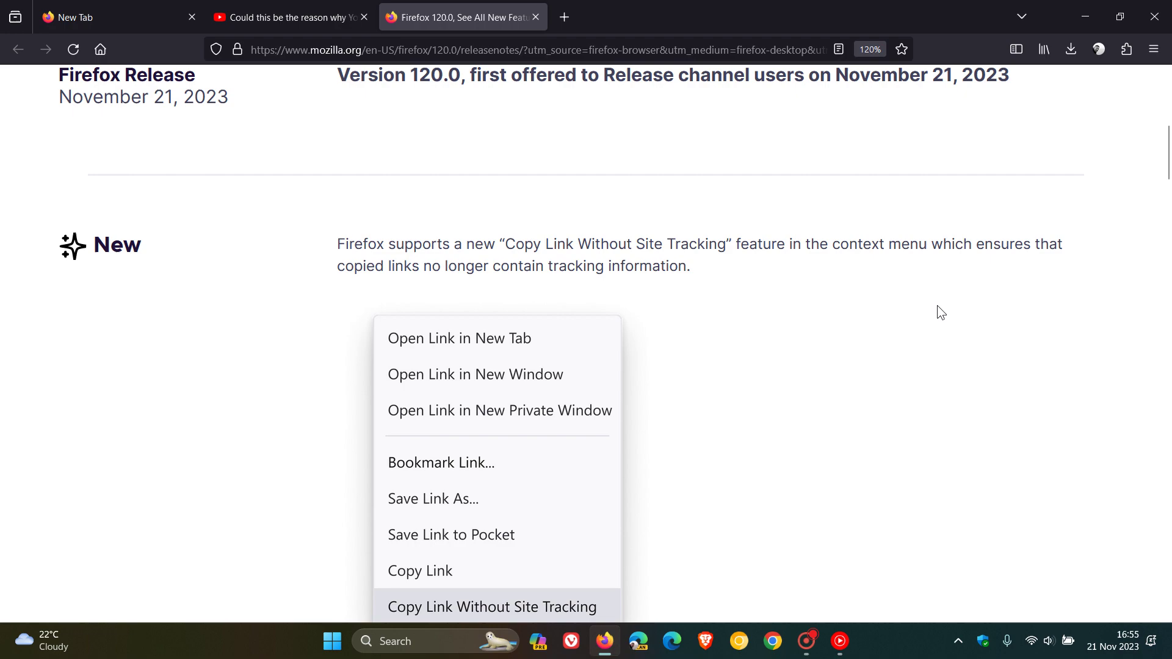
scroll(940, 312, down, 20)
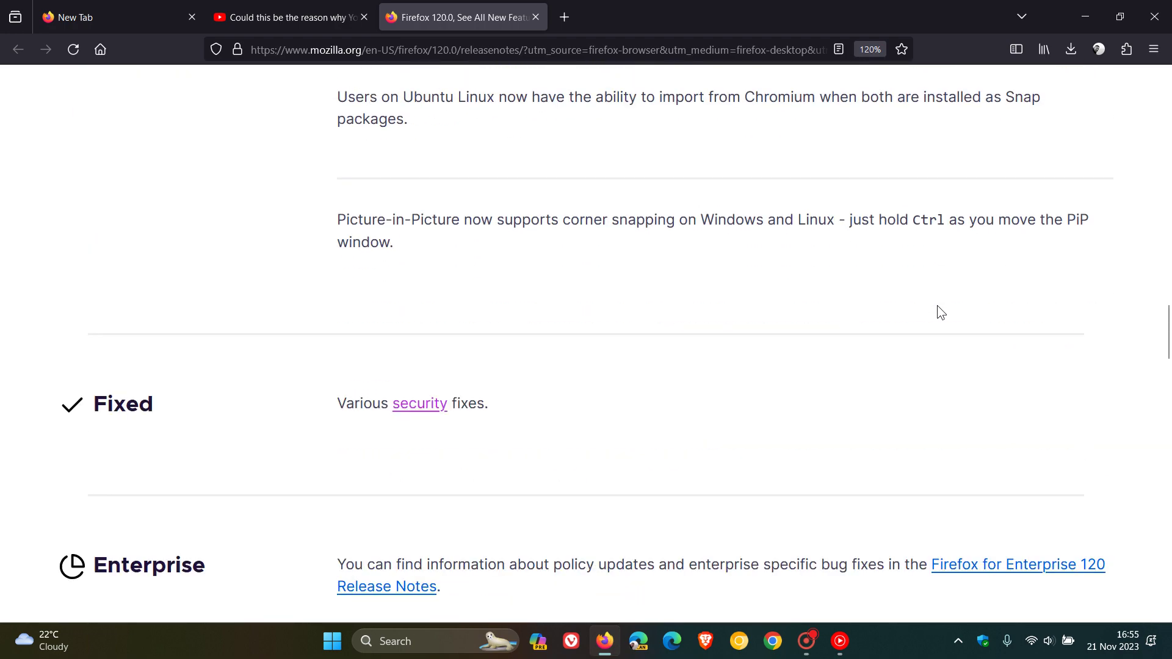
scroll(939, 311, up, 4)
scroll(940, 312, up, 1)
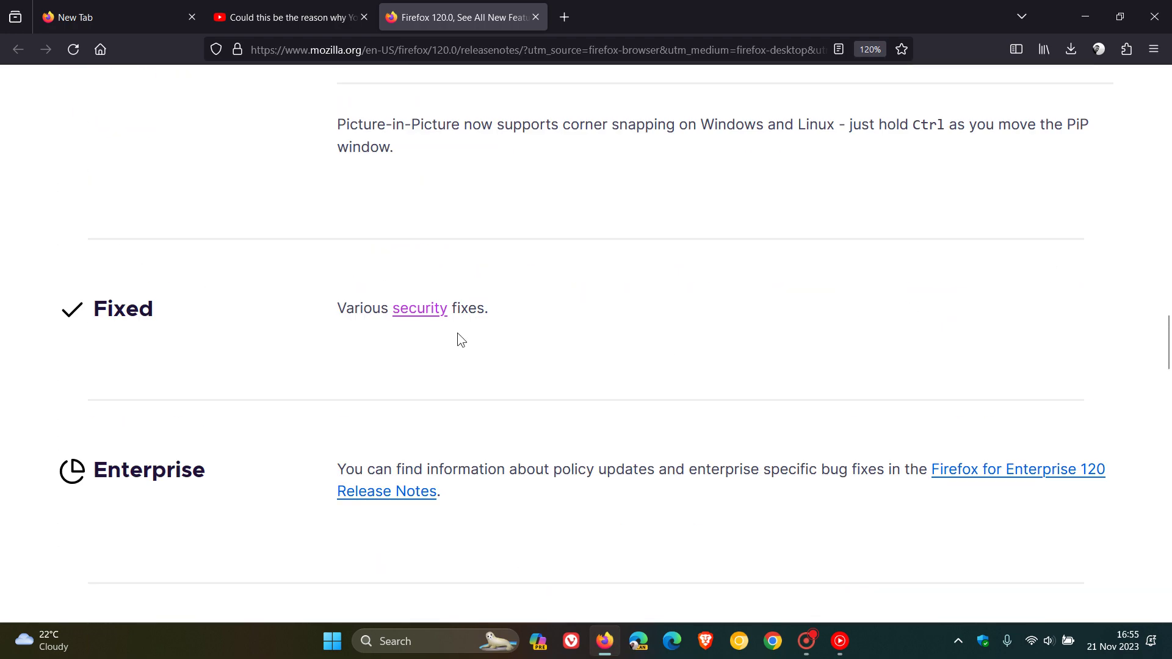
- Open Security Advisory 2023-49 from the security link and scroll down through its CVEs
click(427, 308)
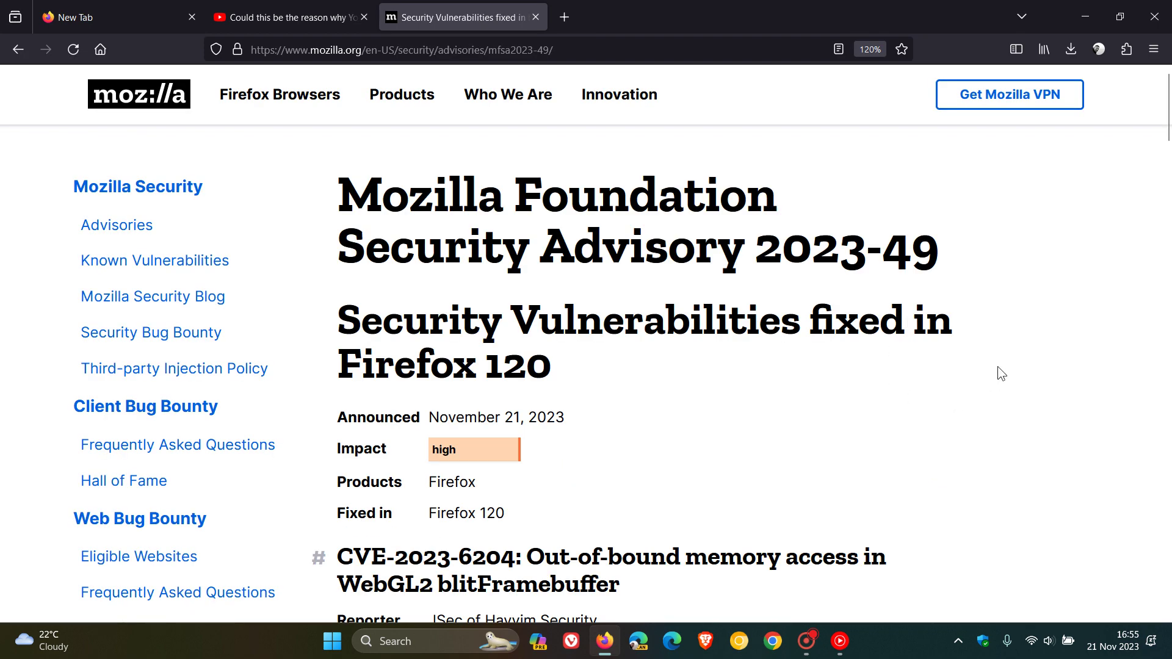
scroll(1001, 373, down, 3)
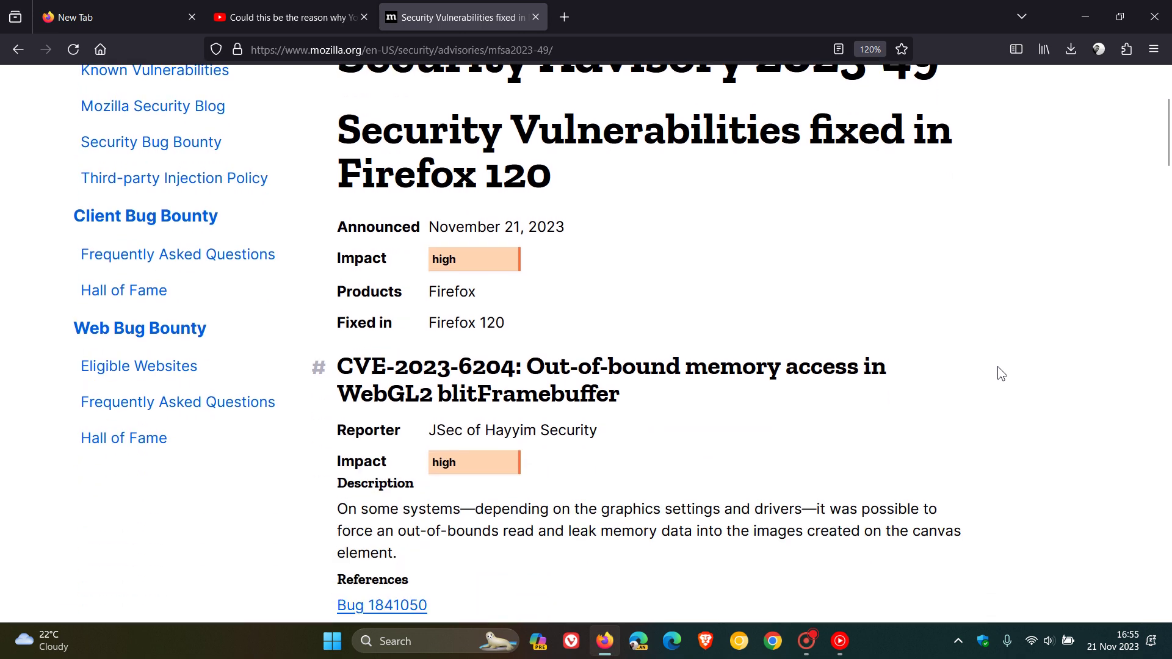
scroll(1001, 373, down, 7)
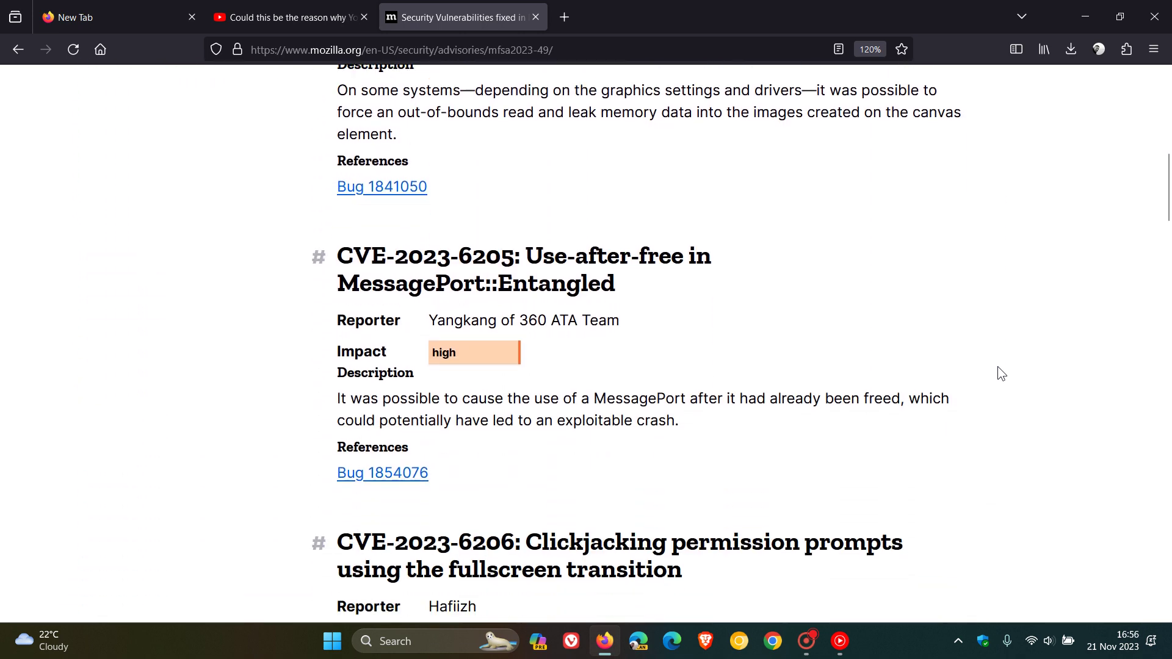
scroll(1001, 373, down, 3)
scroll(1001, 373, down, 3)
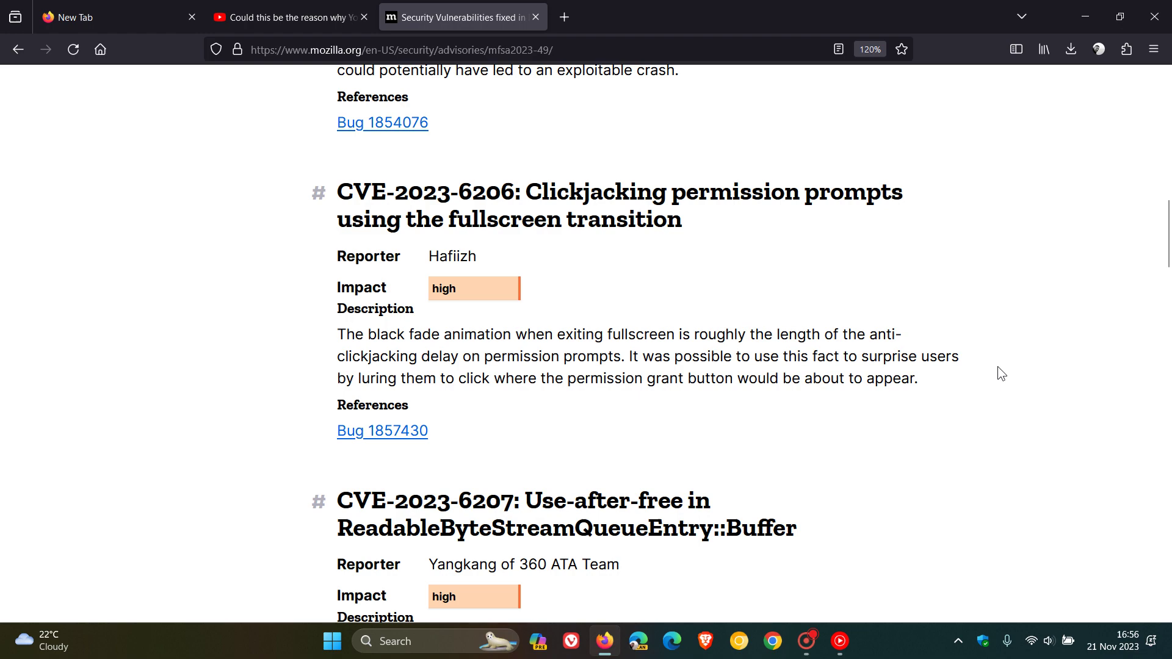
scroll(1001, 373, down, 5)
scroll(1001, 373, down, 5)
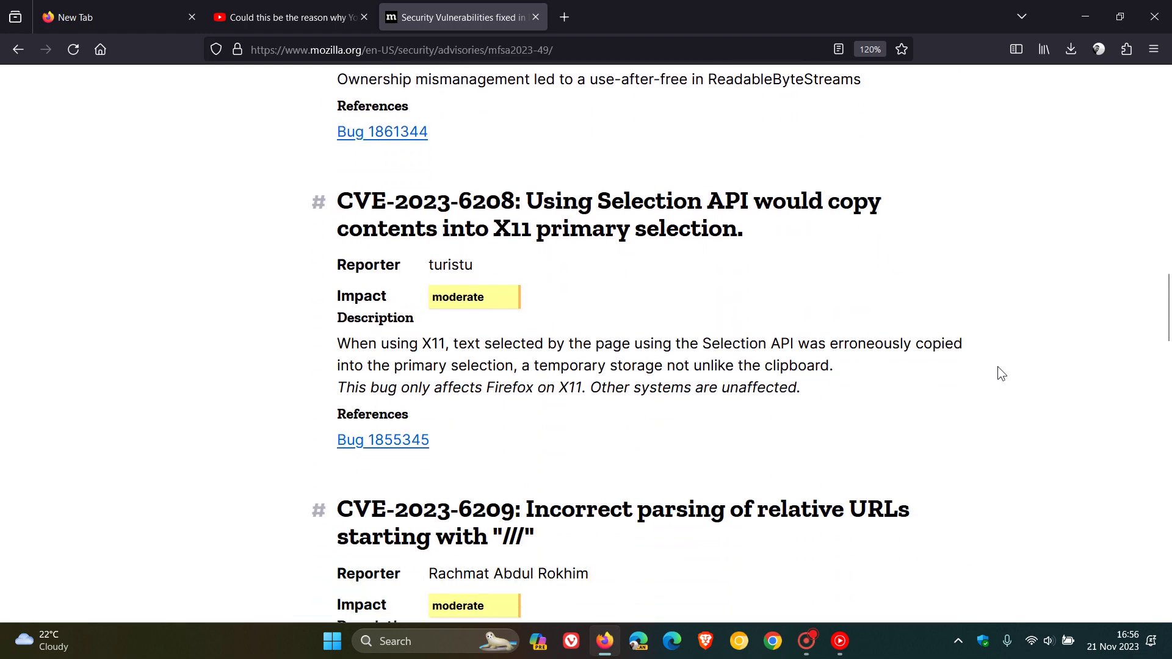
scroll(1001, 373, down, 5)
scroll(1001, 373, down, 10)
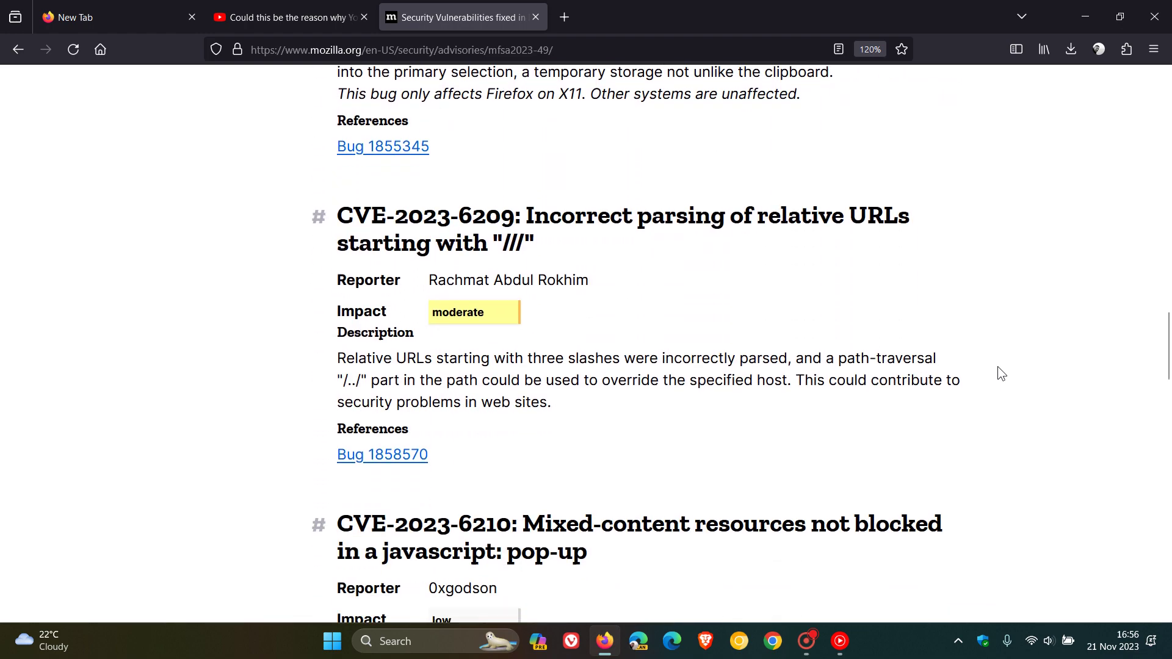
scroll(998, 367, down, 6)
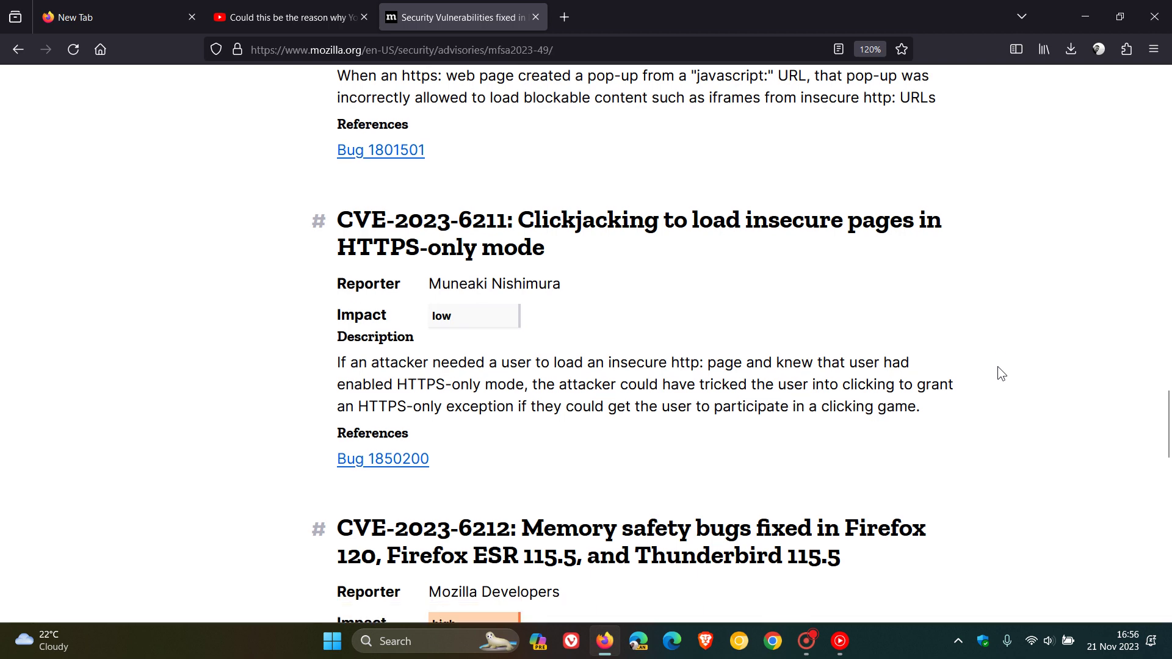
scroll(1000, 367, down, 6)
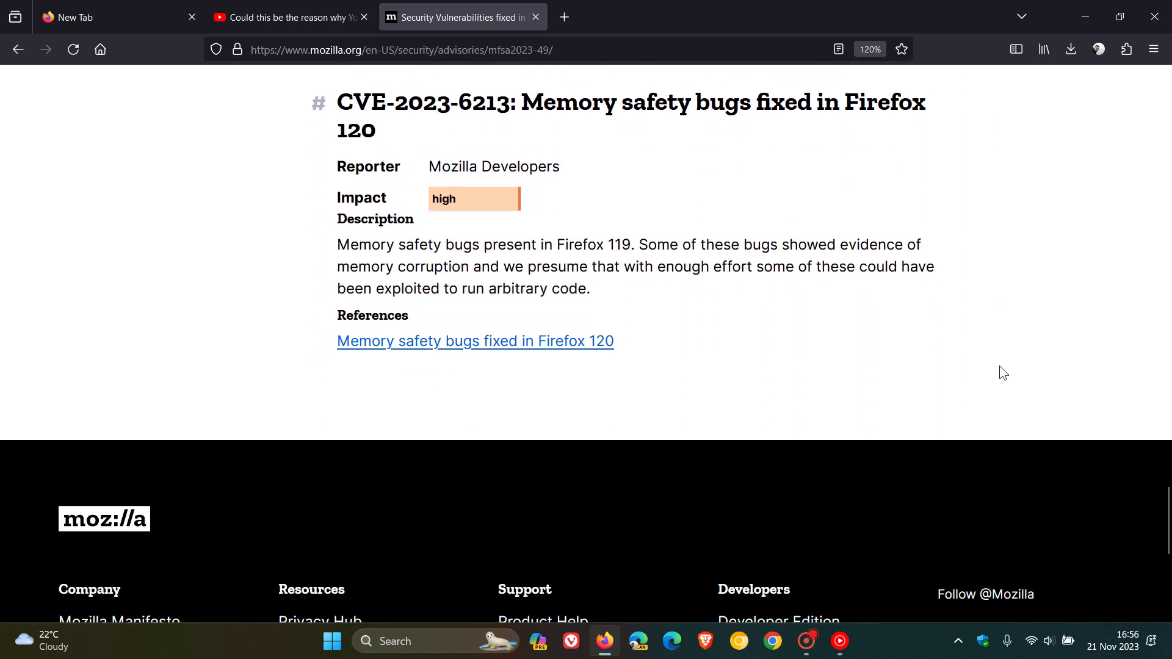
- Scroll back up through the advisory's CVE list to the top of the page
scroll(1002, 367, up, 3)
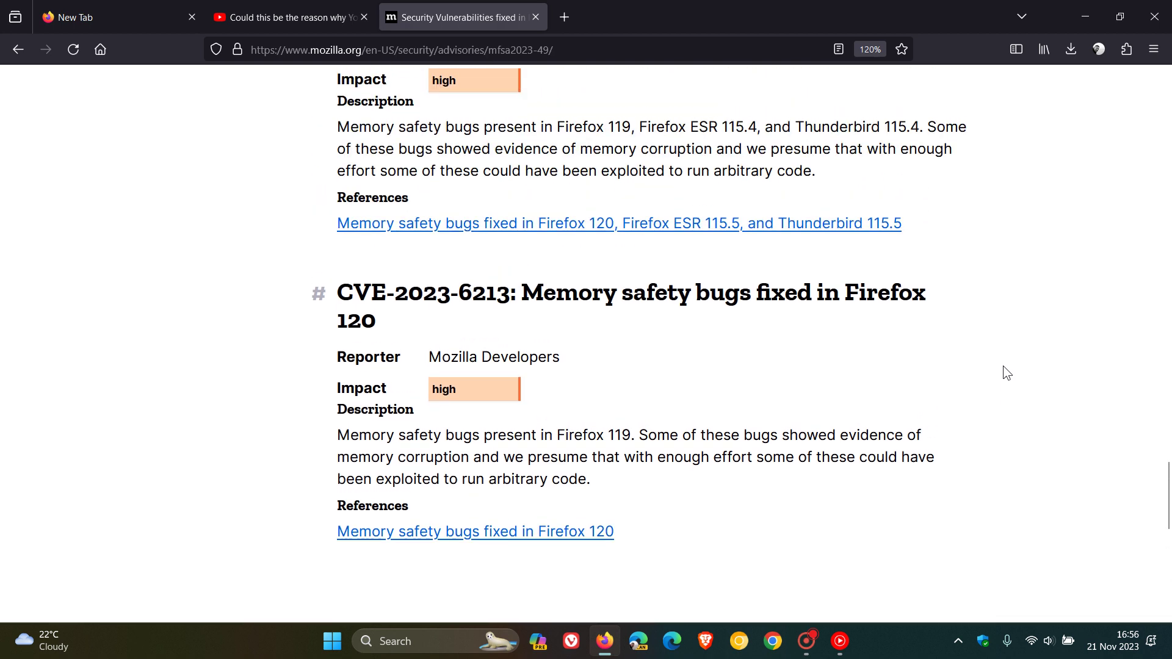
scroll(1003, 366, up, 6)
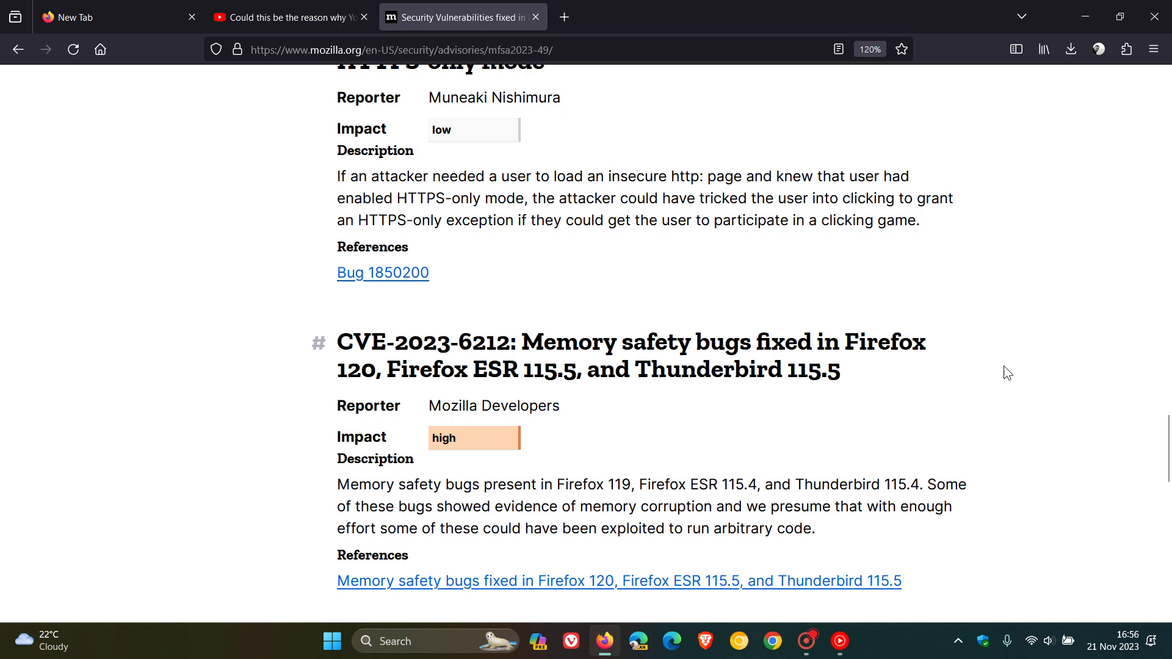
scroll(1007, 372, up, 8)
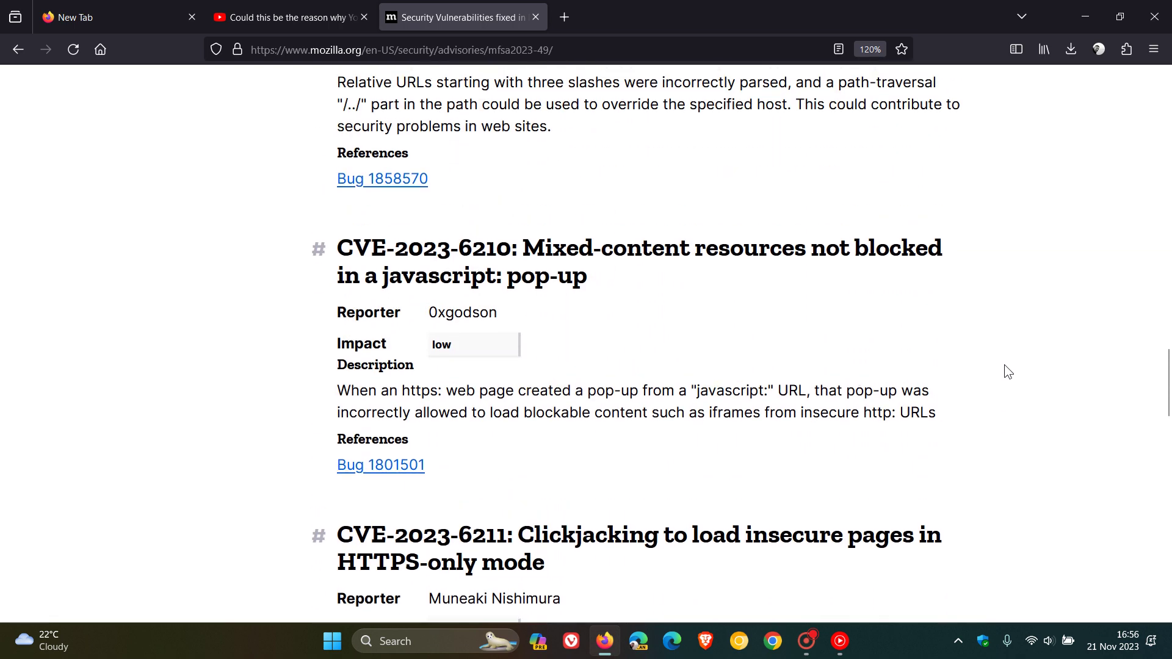
scroll(1004, 365, up, 8)
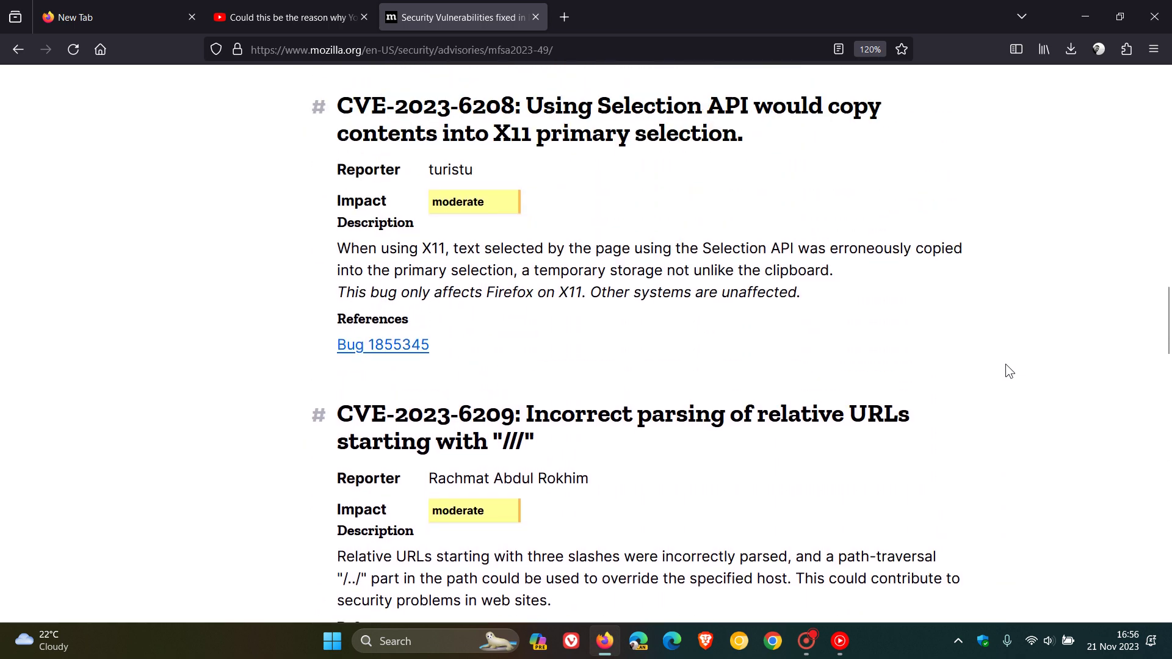
scroll(1005, 364, up, 8)
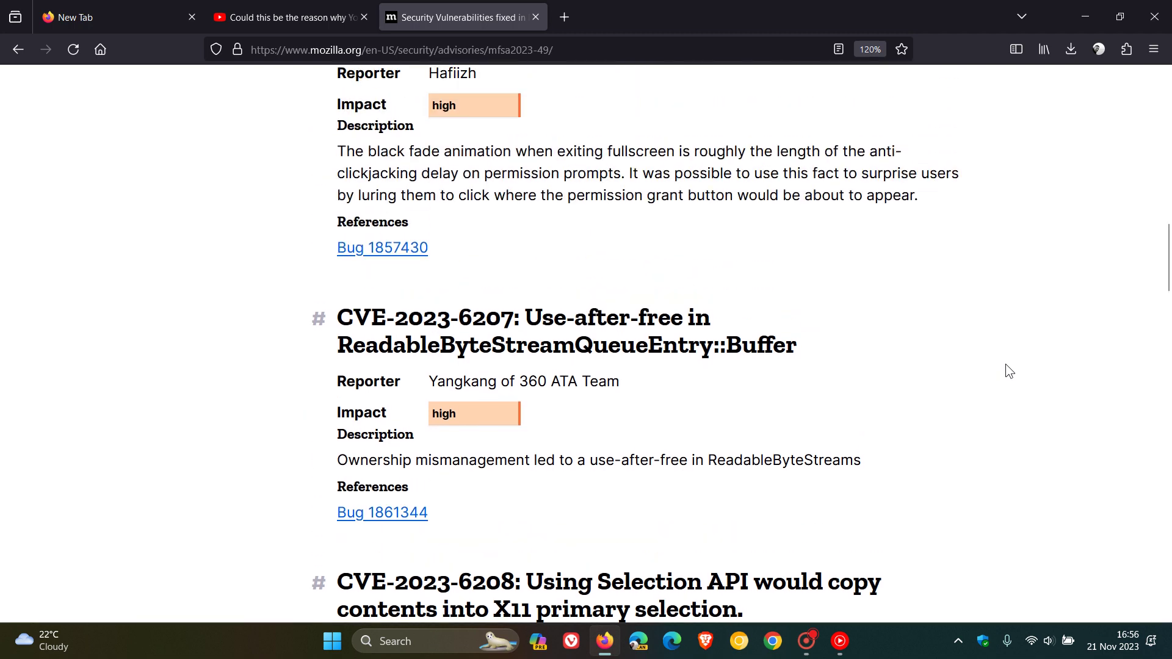
scroll(1007, 369, up, 6)
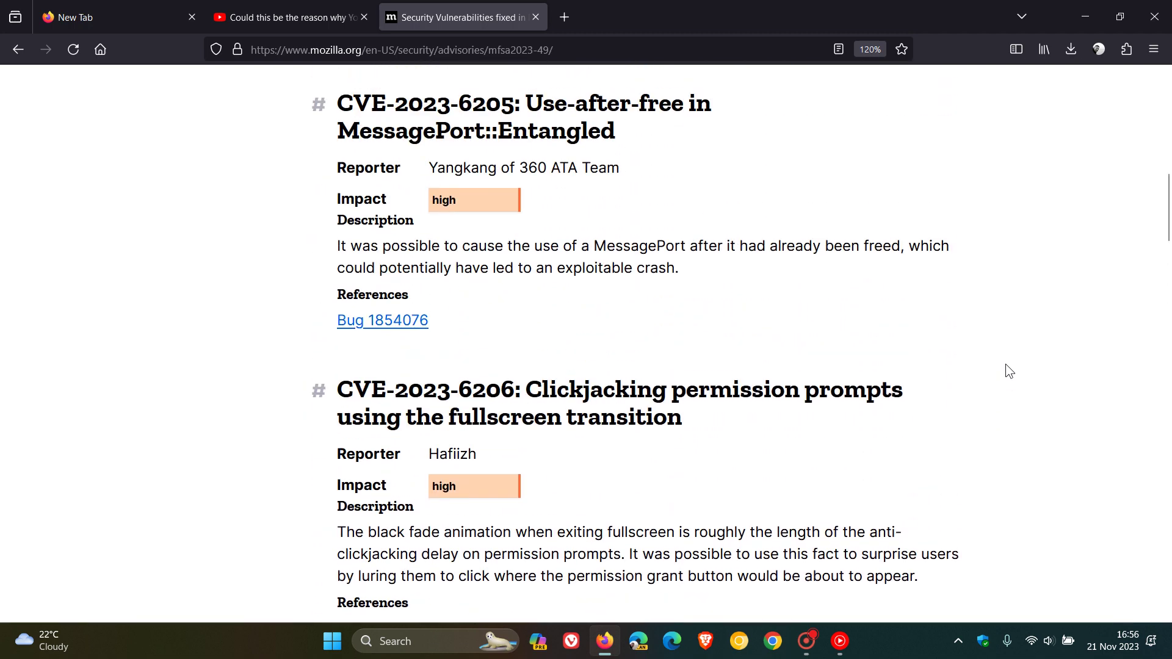
scroll(1005, 365, up, 5)
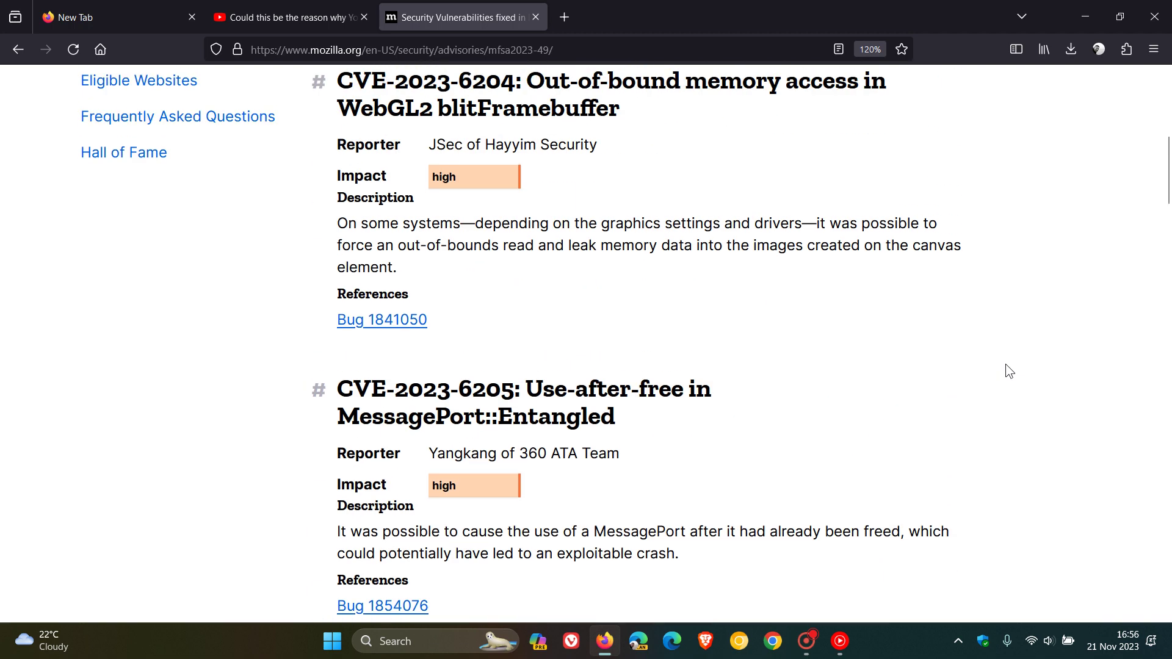
scroll(1005, 365, up, 5)
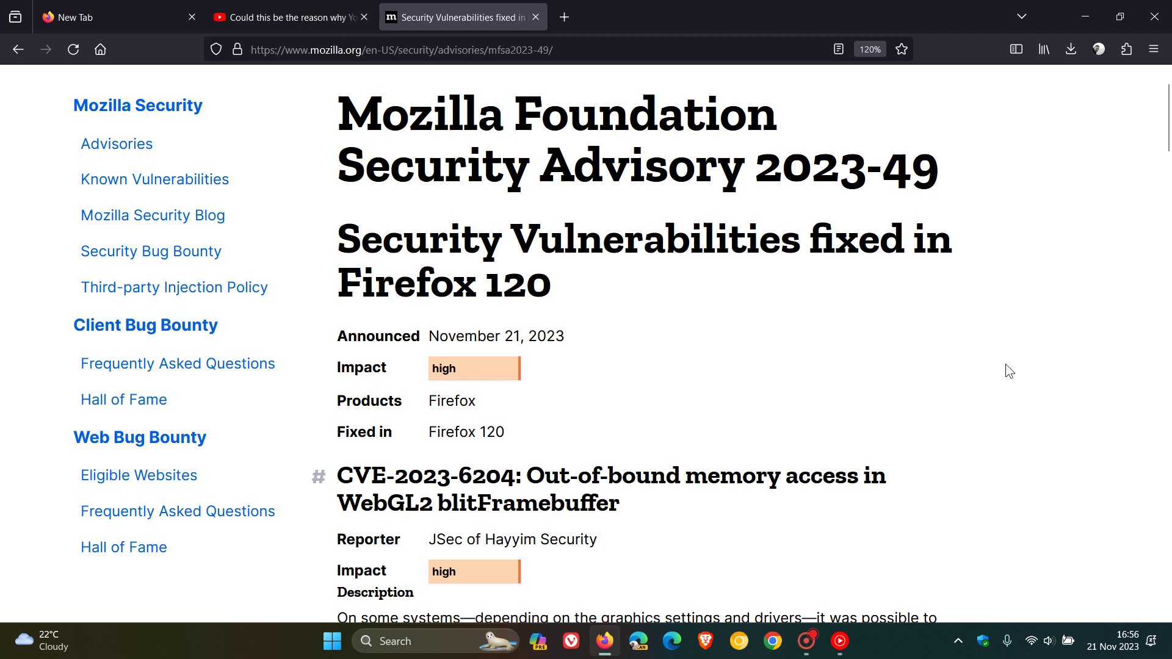
scroll(1006, 365, up, 2)
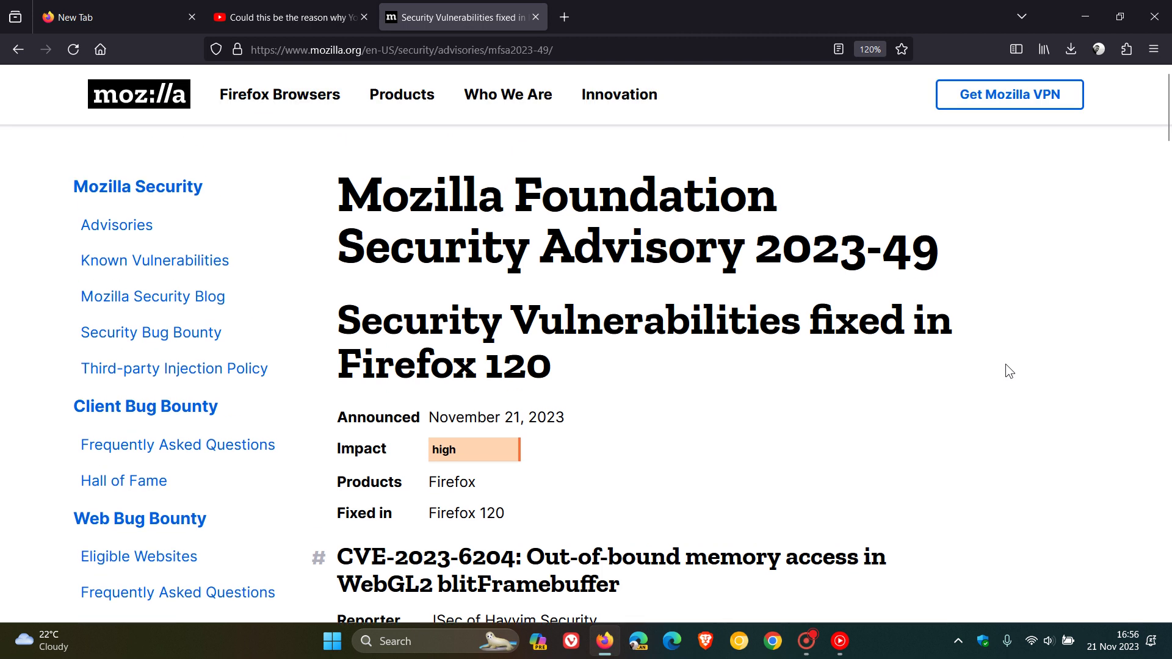
click(535, 18)
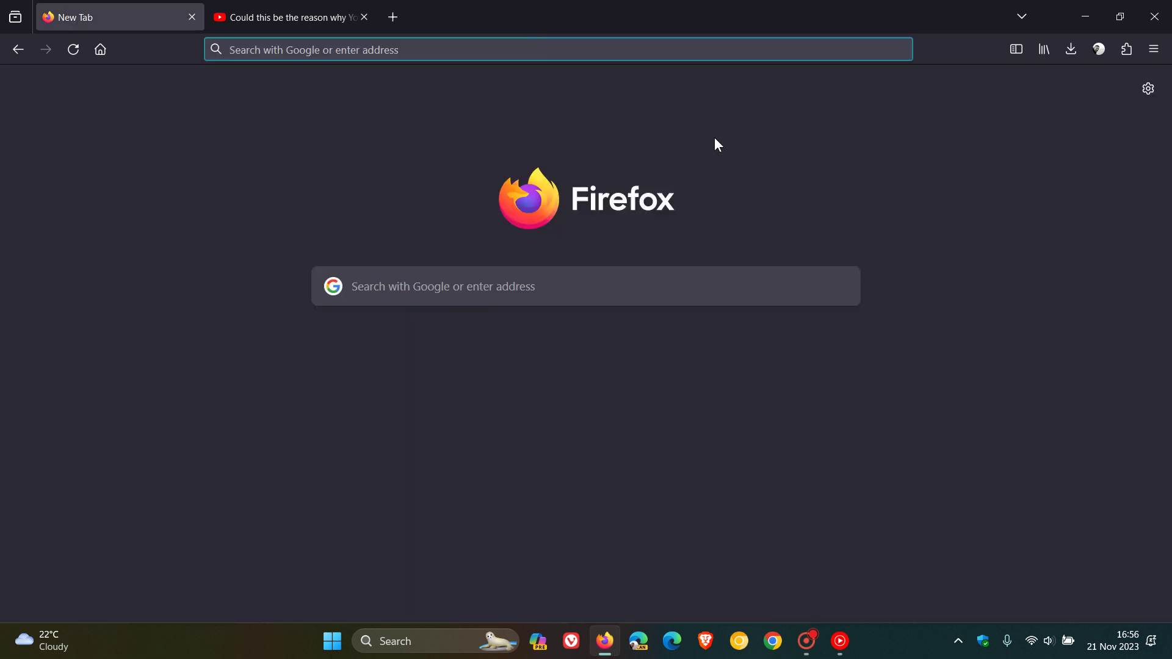